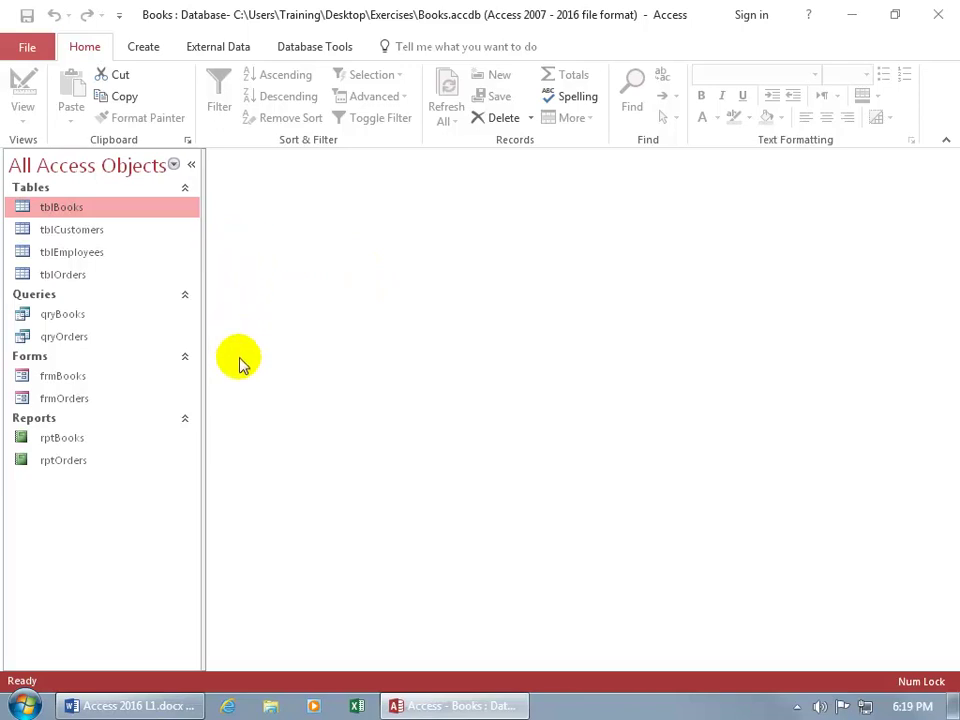
Open tblBooks and qryBooks from the Navigation Pane and switch between their document tabs.
double_click(72, 211)
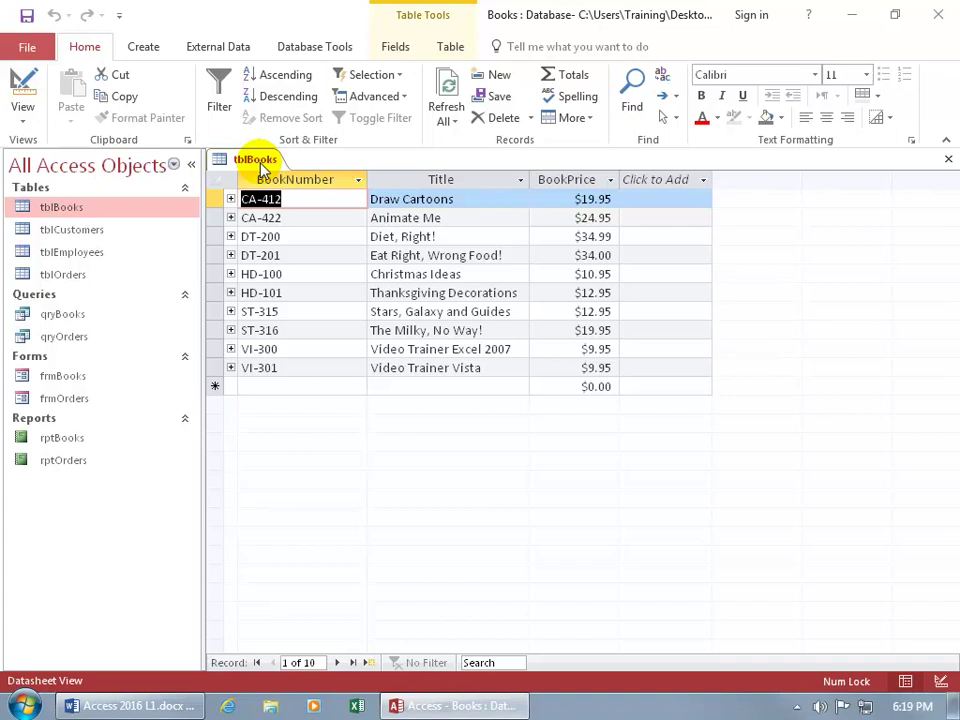
double_click(86, 316)
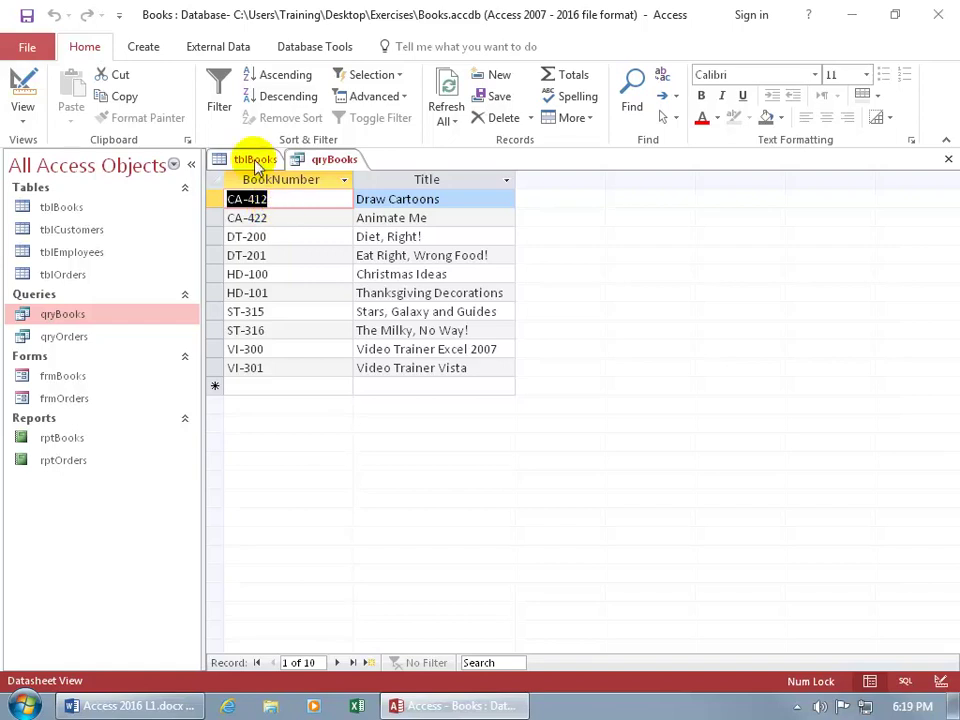
click(255, 162)
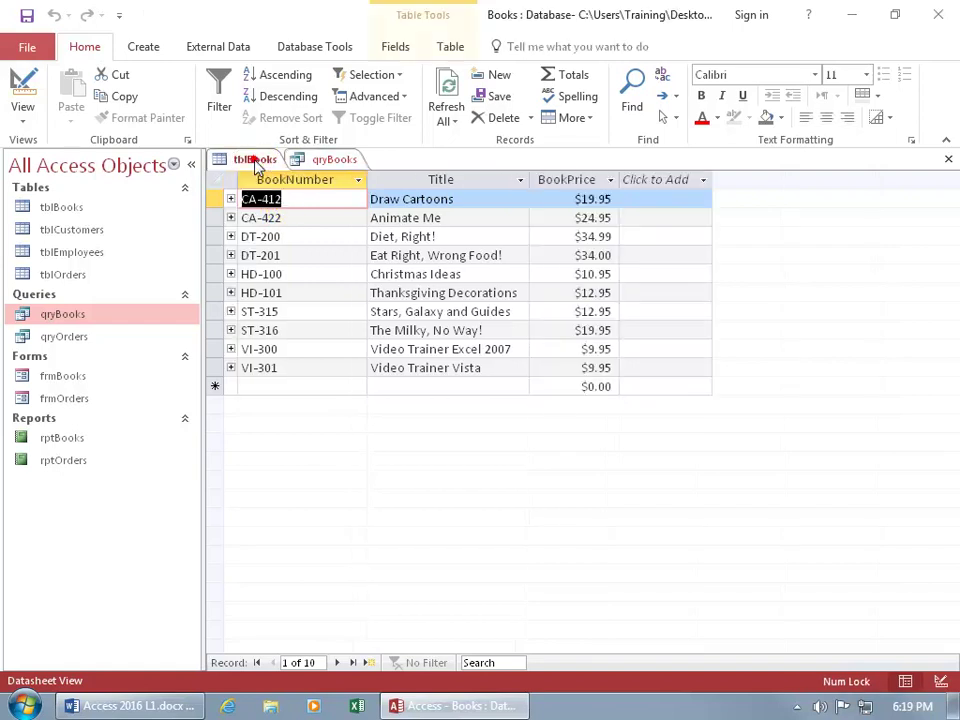
click(330, 162)
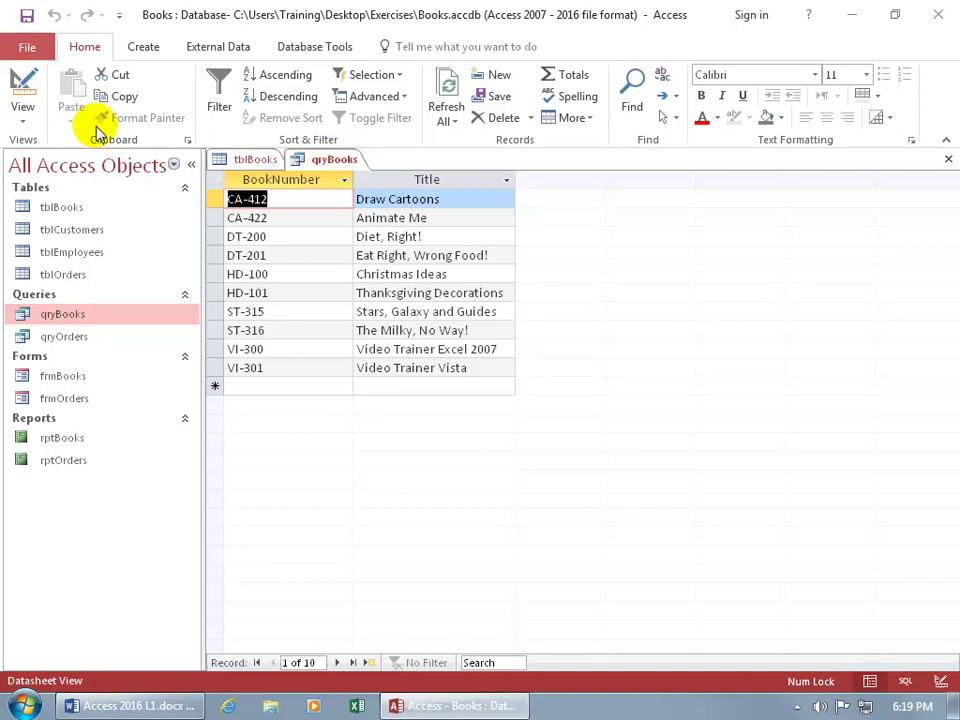
Set the current database's Document Window Options to Overlapping Windows in Access Options.
click(30, 50)
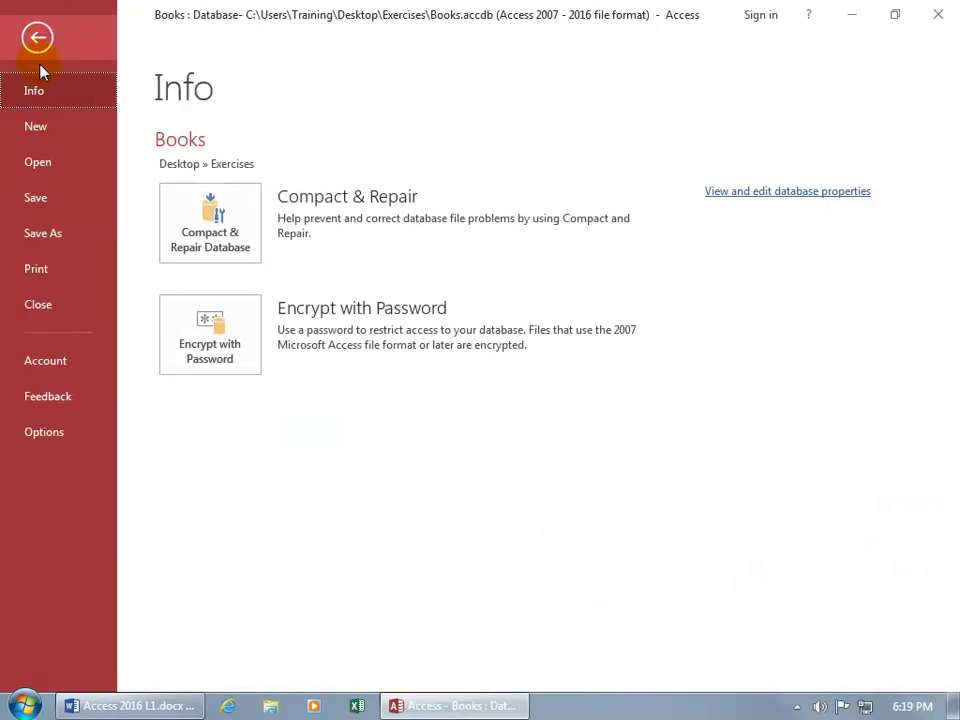
click(44, 432)
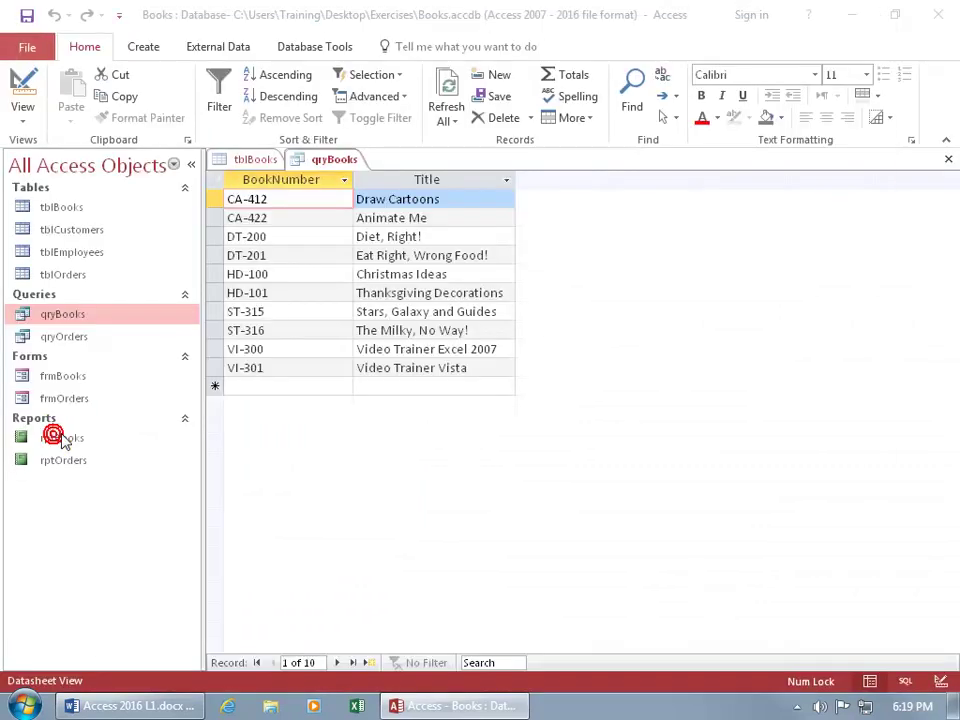
click(190, 96)
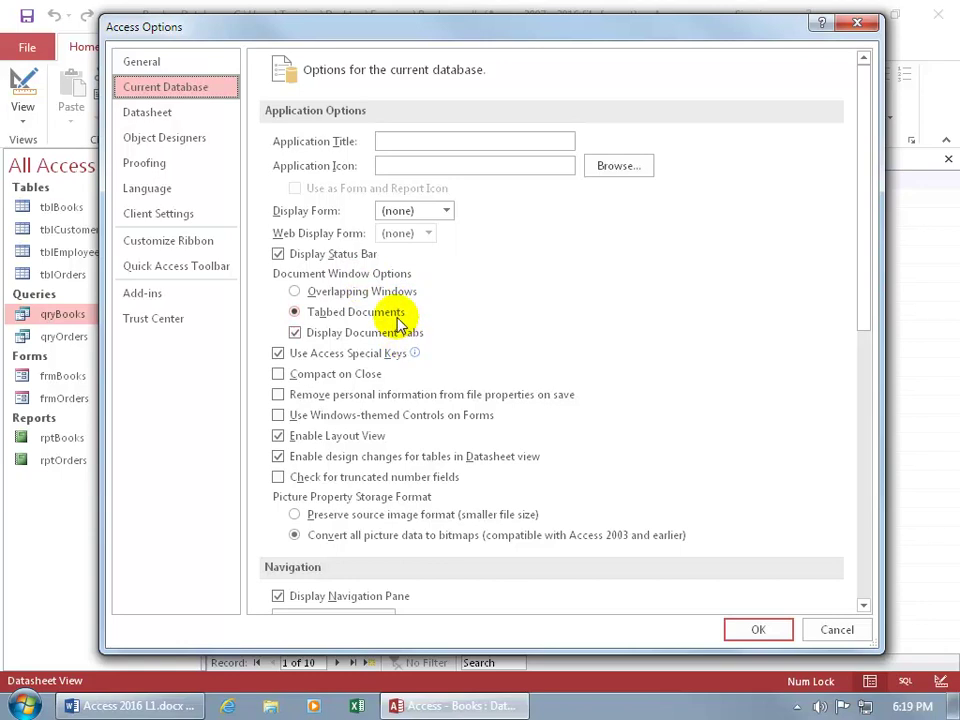
click(294, 291)
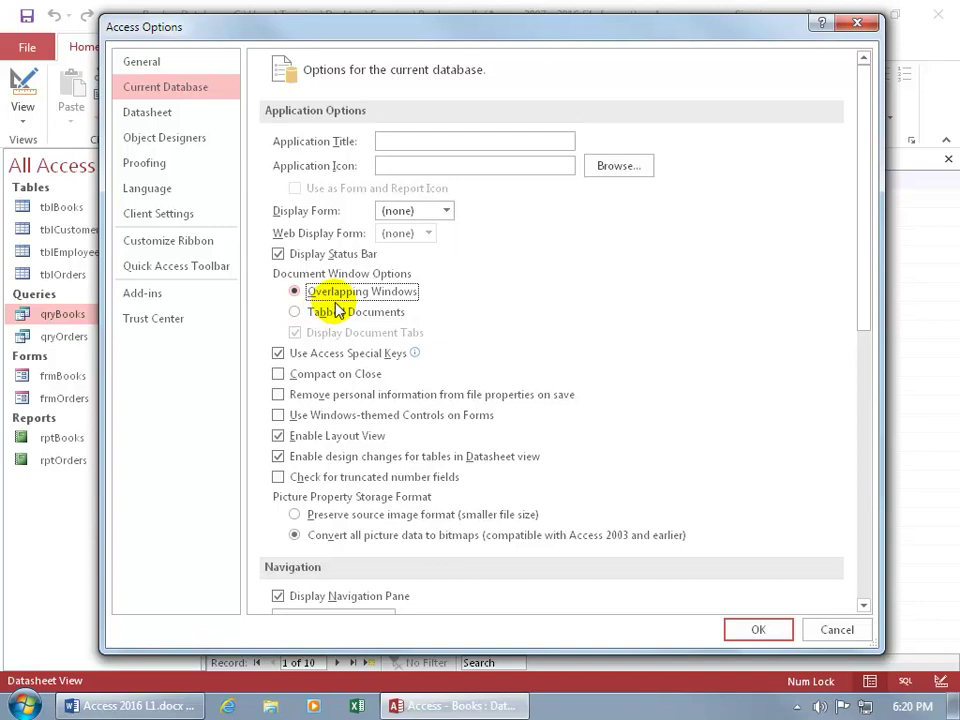
click(760, 632)
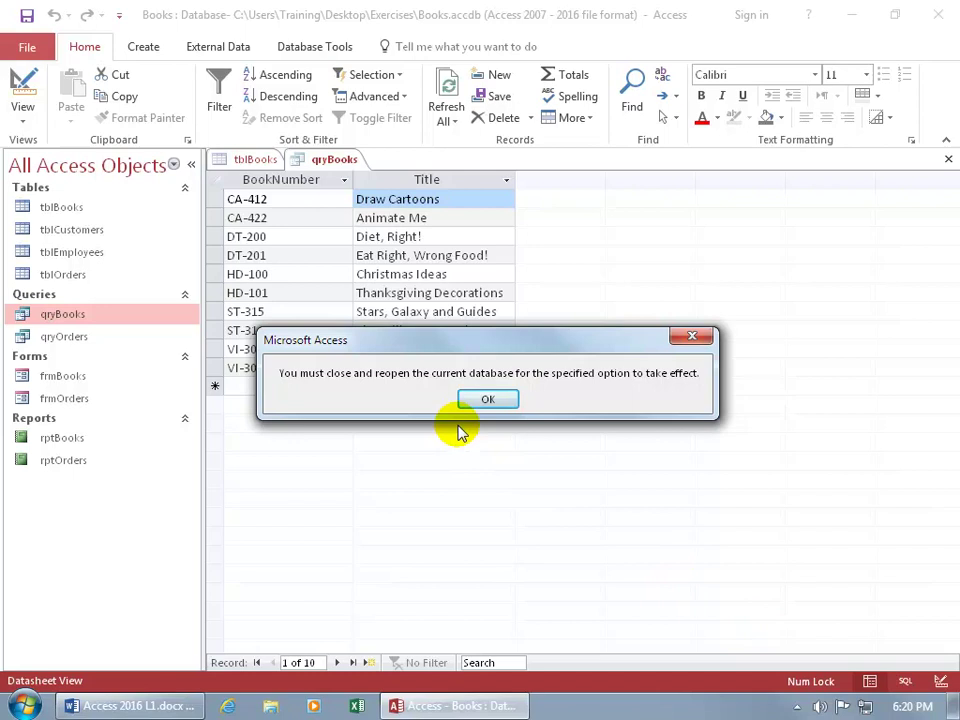
Acknowledge the reopen notice and close Access, relaunching it and closing it again without a database.
click(489, 401)
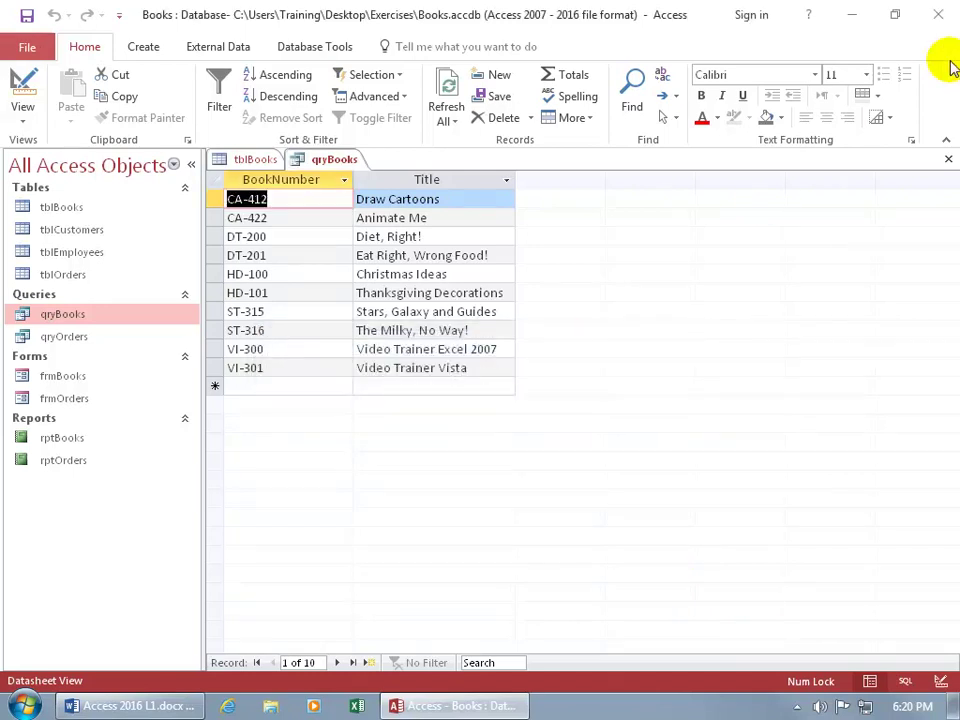
click(950, 18)
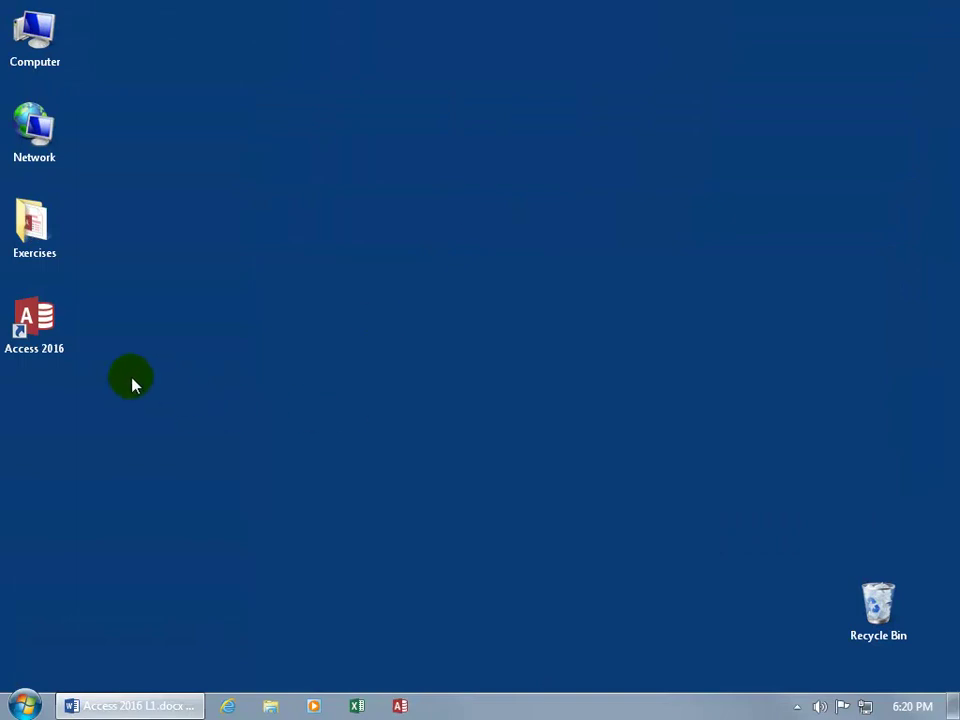
click(38, 325)
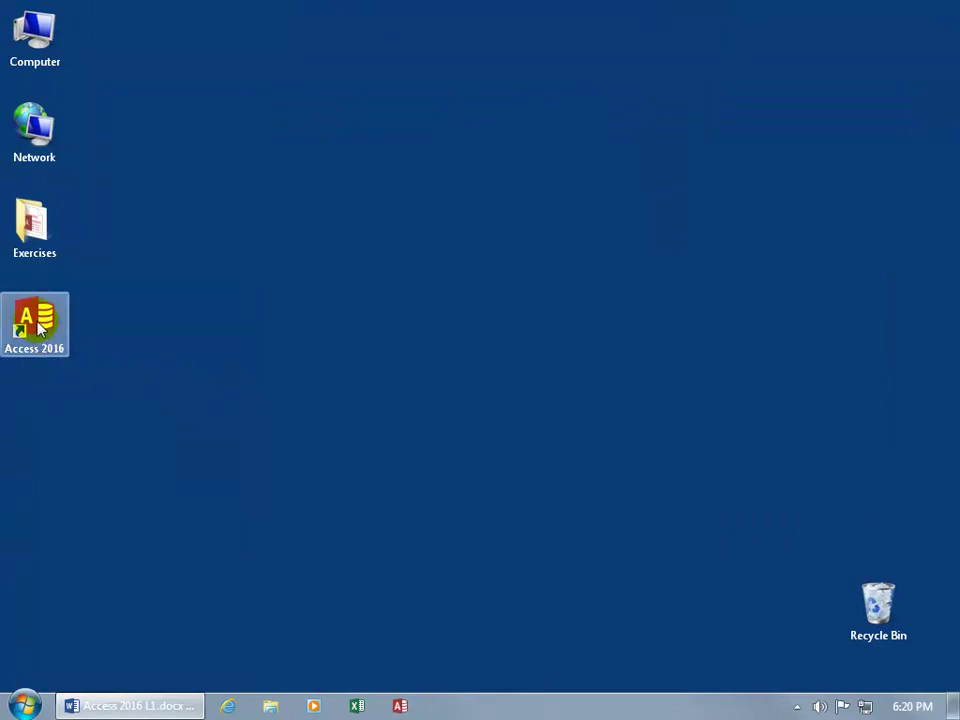
double_click(38, 325)
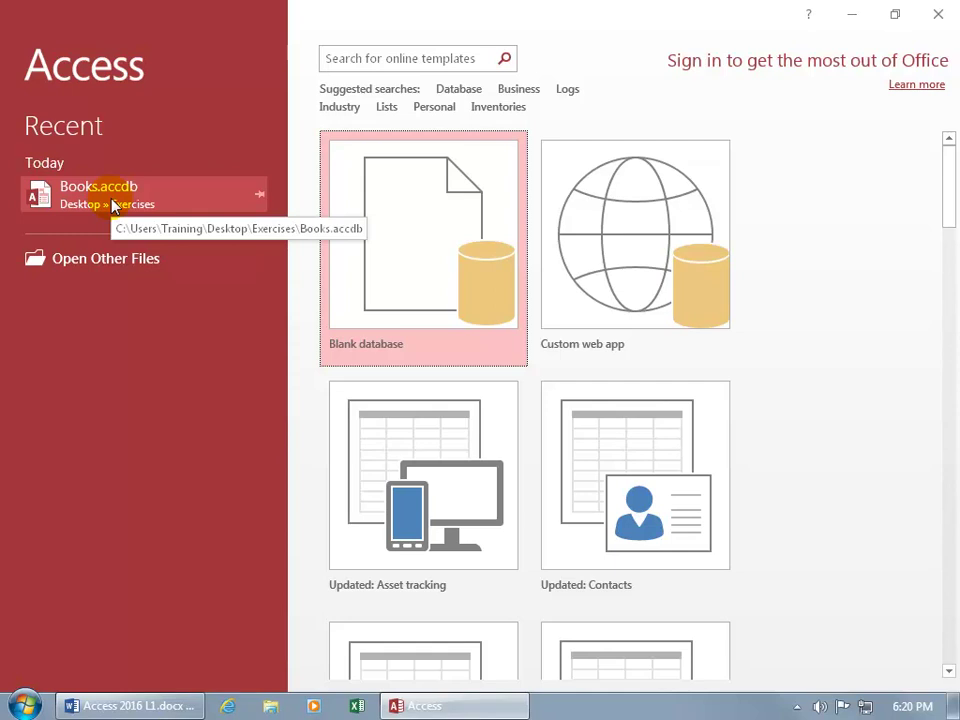
click(937, 26)
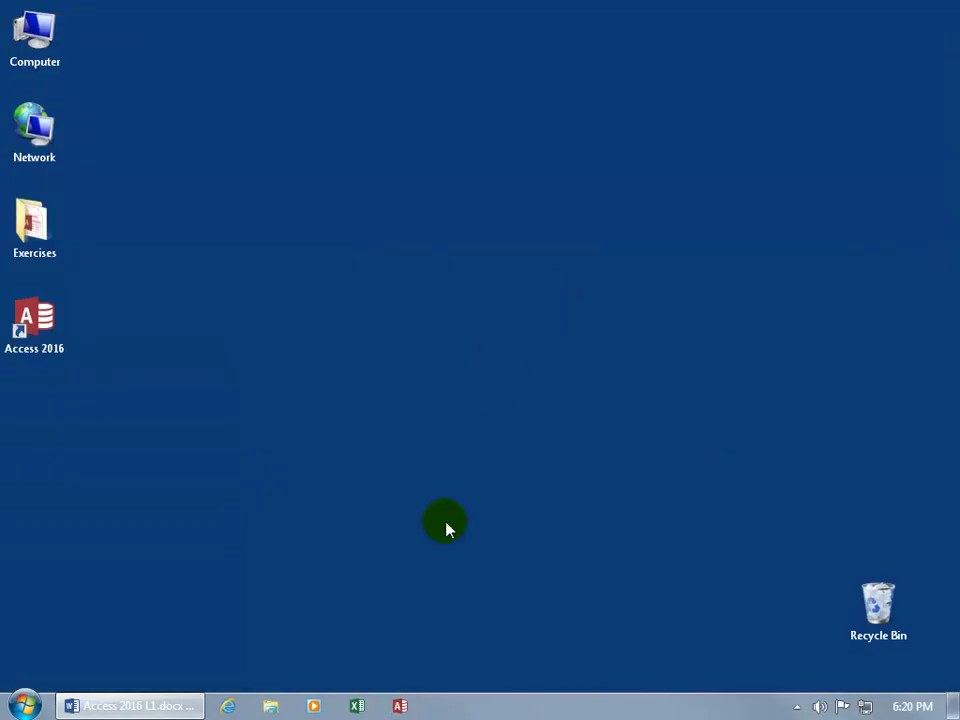
Reopen Books.accdb from the Access taskbar jump list.
click(399, 707)
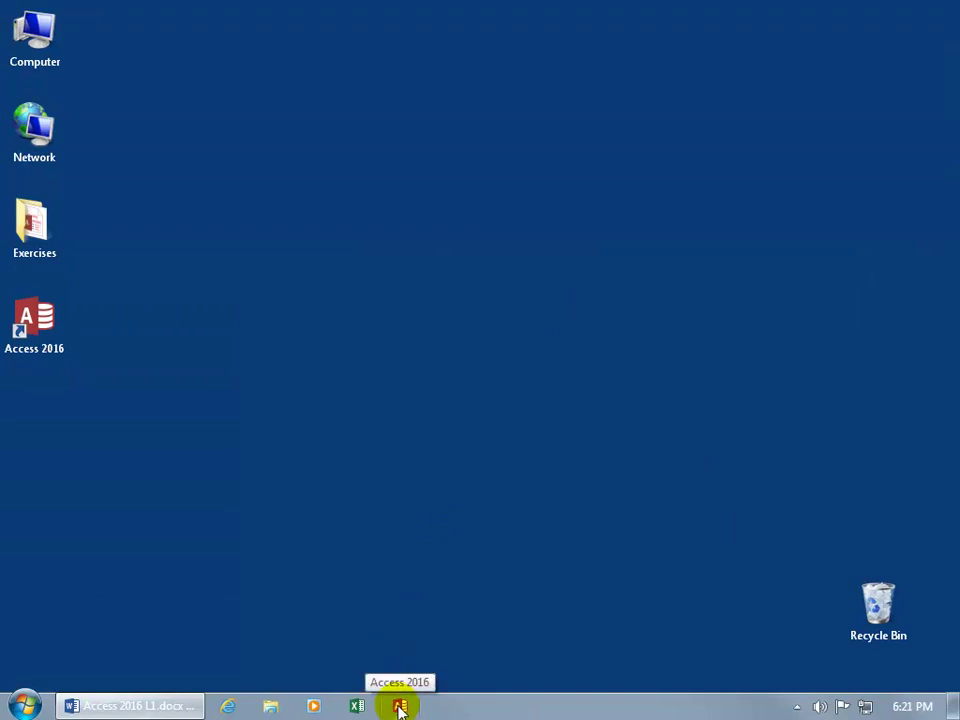
right_click(399, 707)
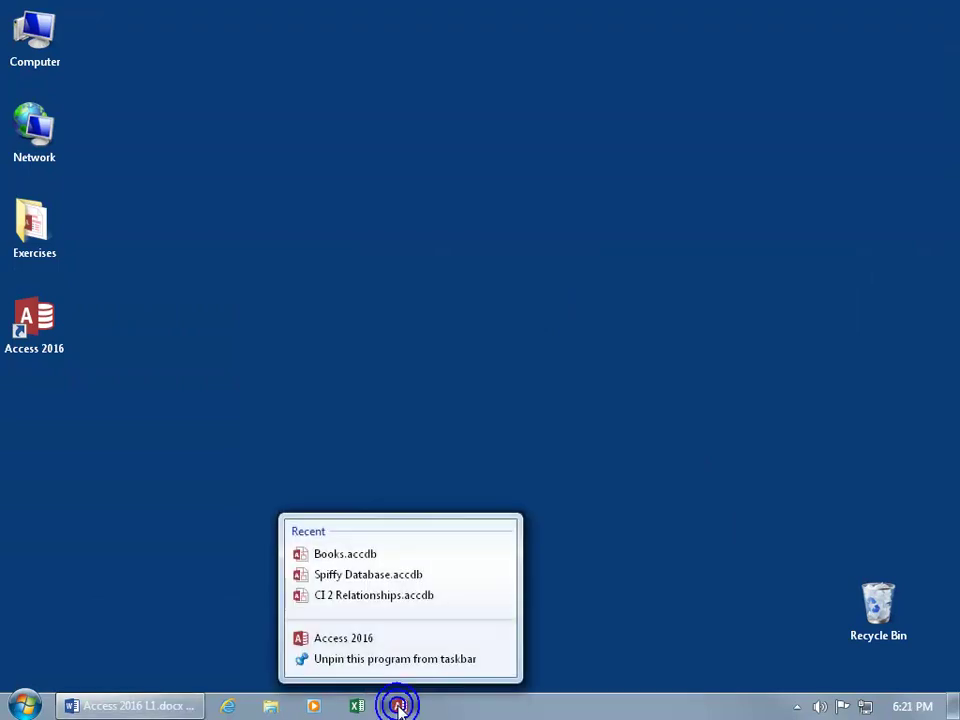
click(337, 555)
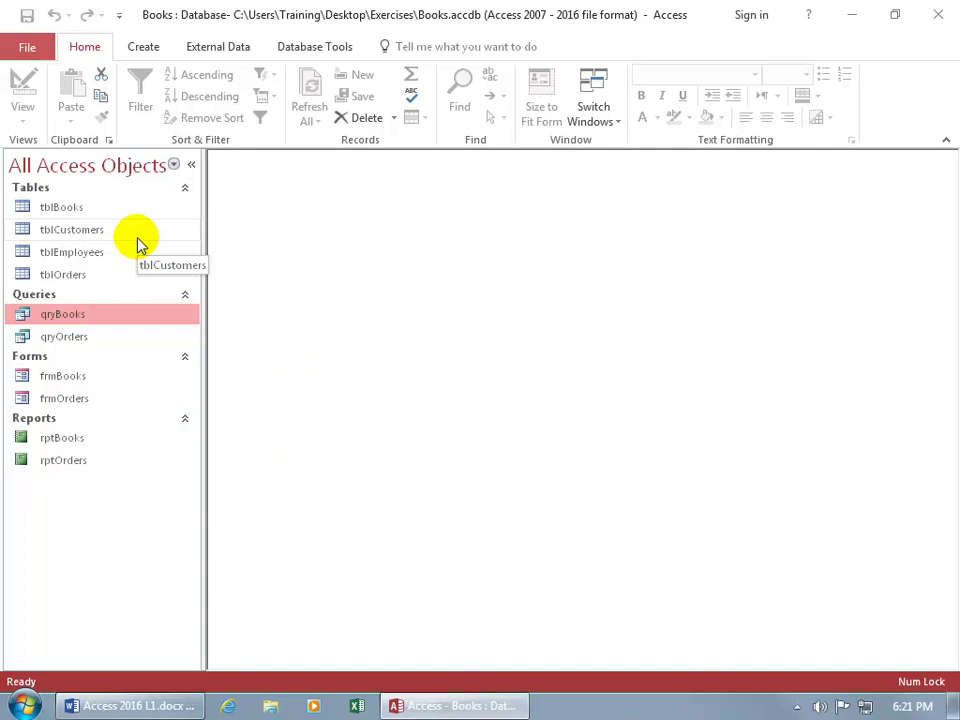
Open tblBooks as a floating window and make it shorter and narrower.
double_click(92, 212)
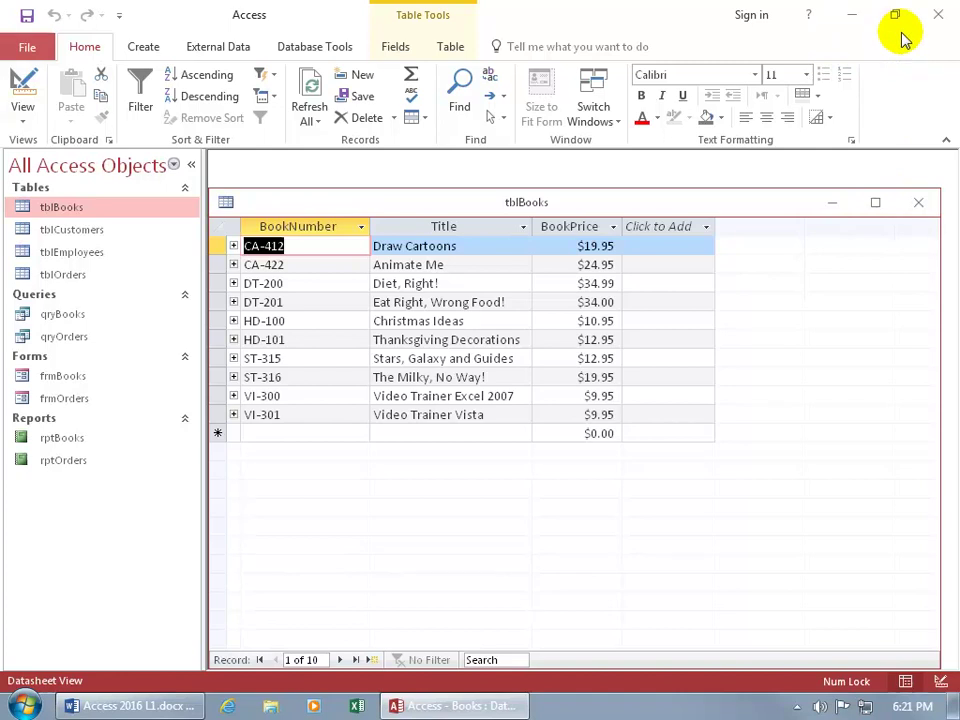
click(876, 207)
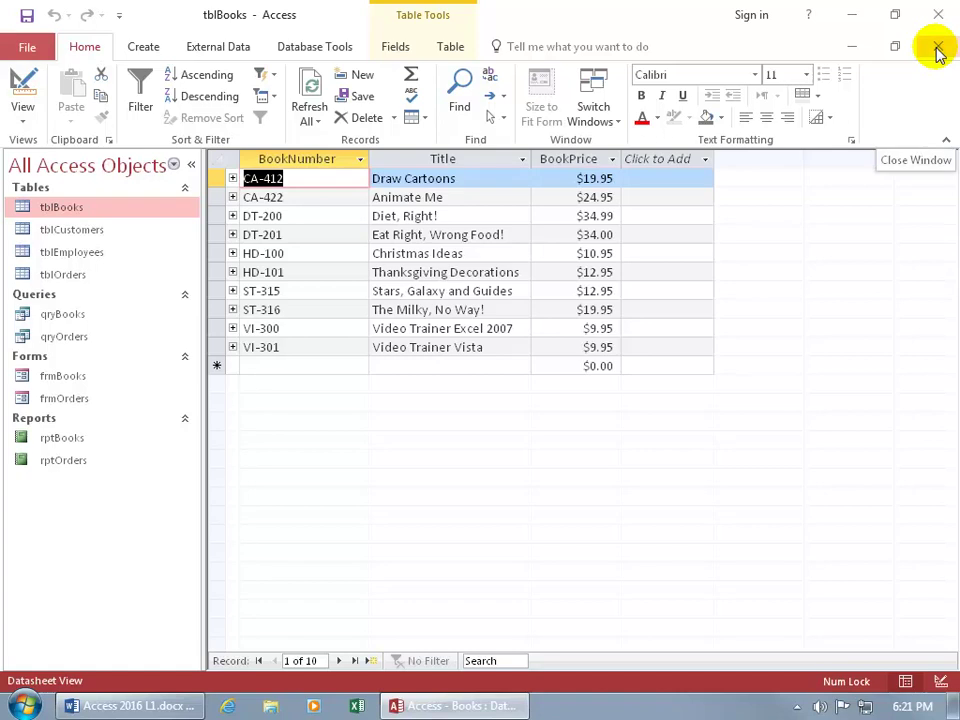
click(895, 50)
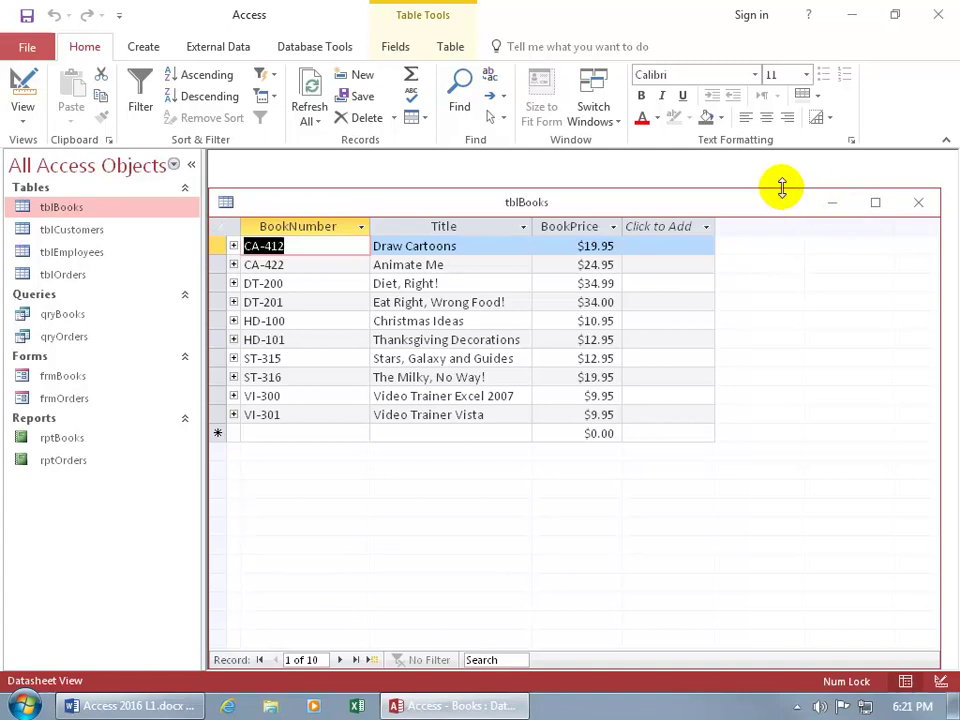
drag(782, 188, 782, 275)
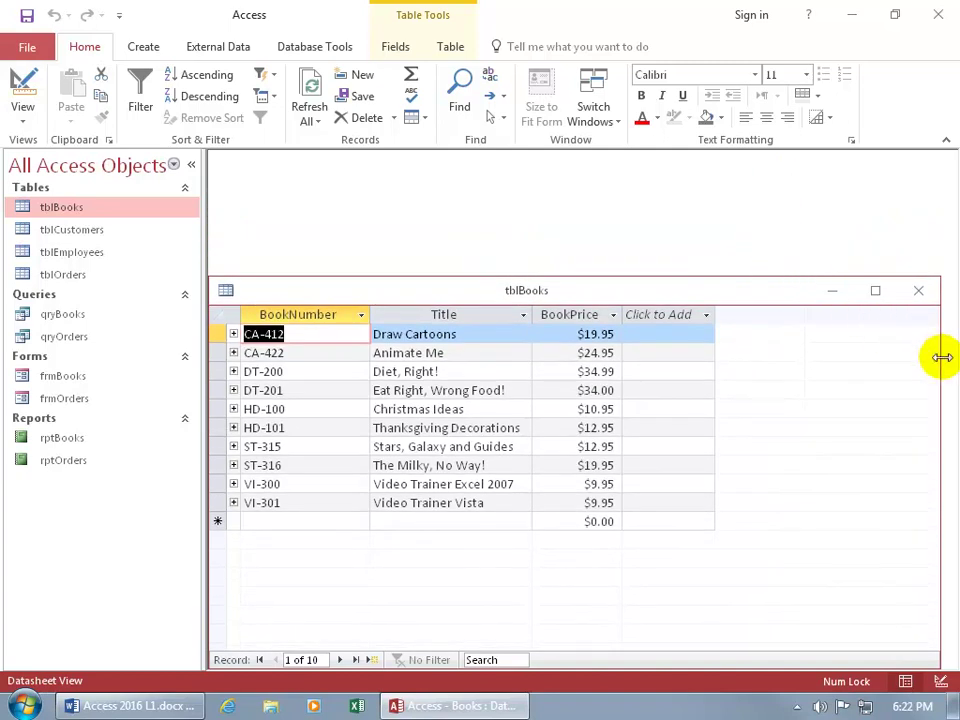
drag(940, 358, 734, 362)
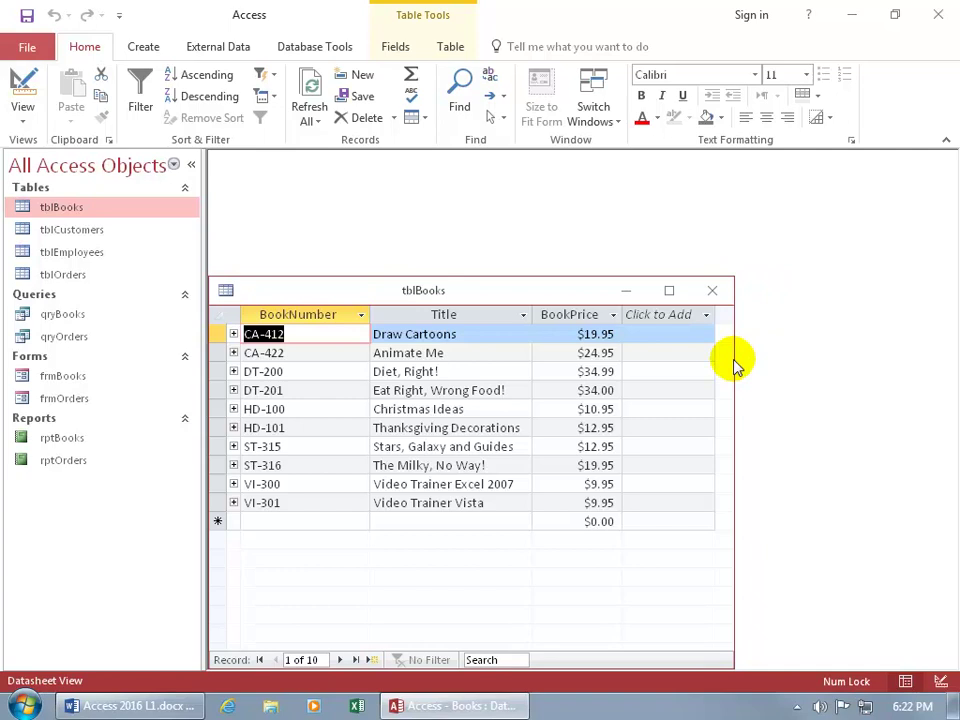
Open qryBooks, shorten and move its window lower, then bring tblBooks to the front.
double_click(58, 315)
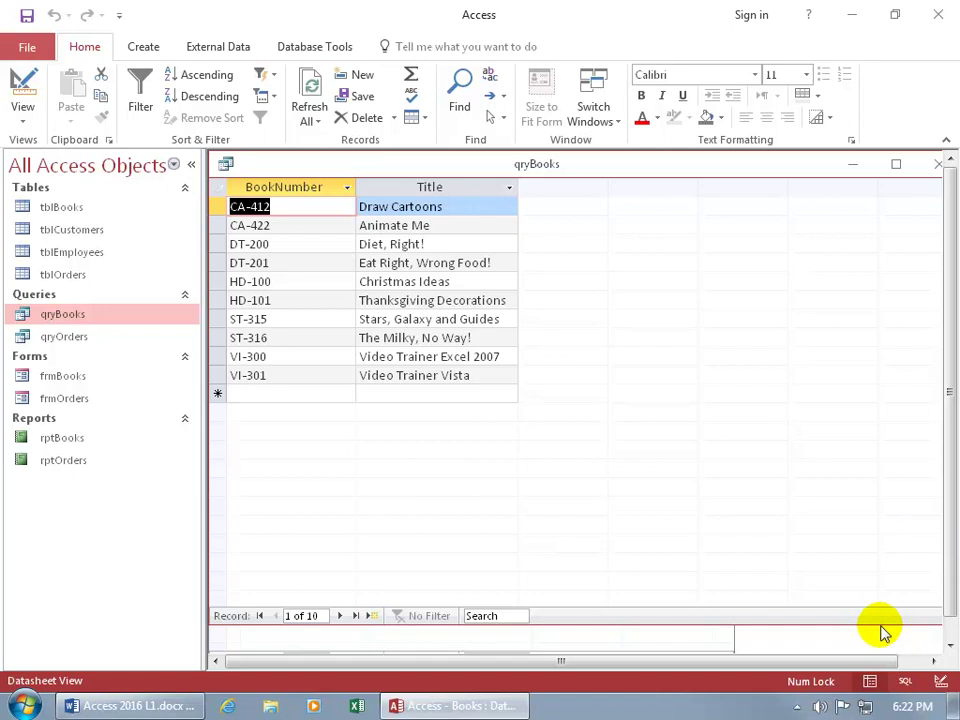
drag(881, 624, 874, 450)
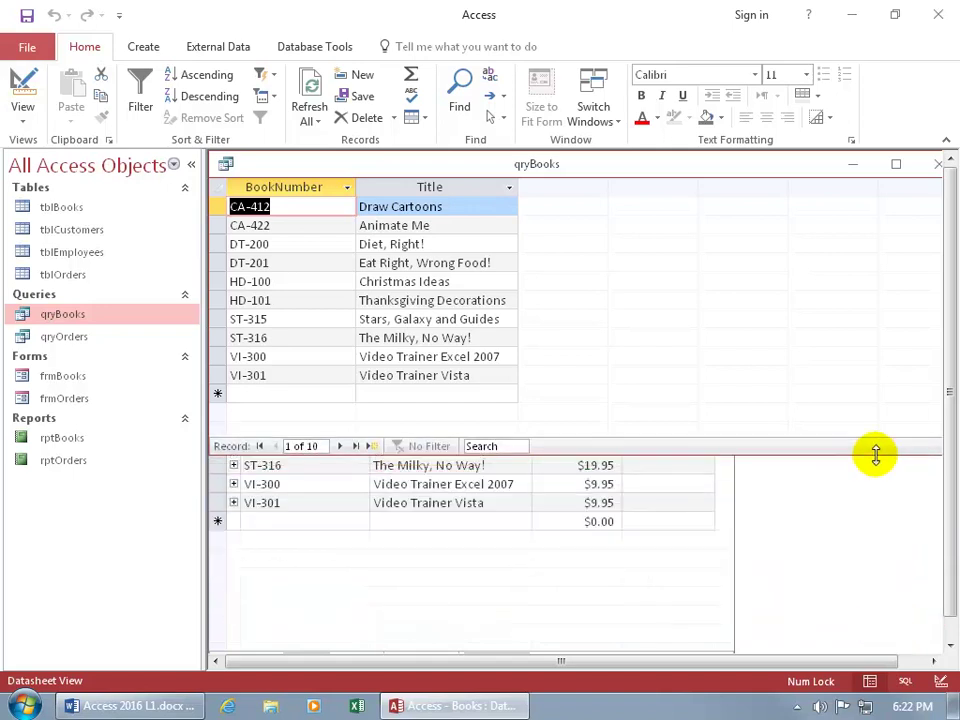
drag(713, 166, 795, 403)
click(285, 465)
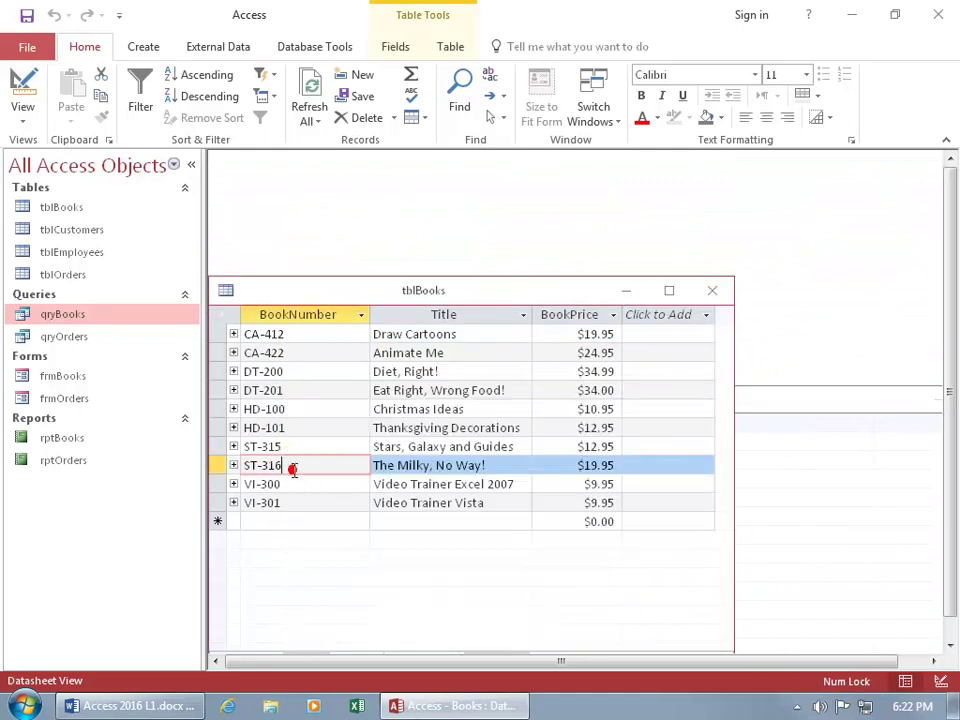
Bring qryBooks forward and tile the qryBooks and tblBooks windows horizontally via Switch Windows.
click(760, 427)
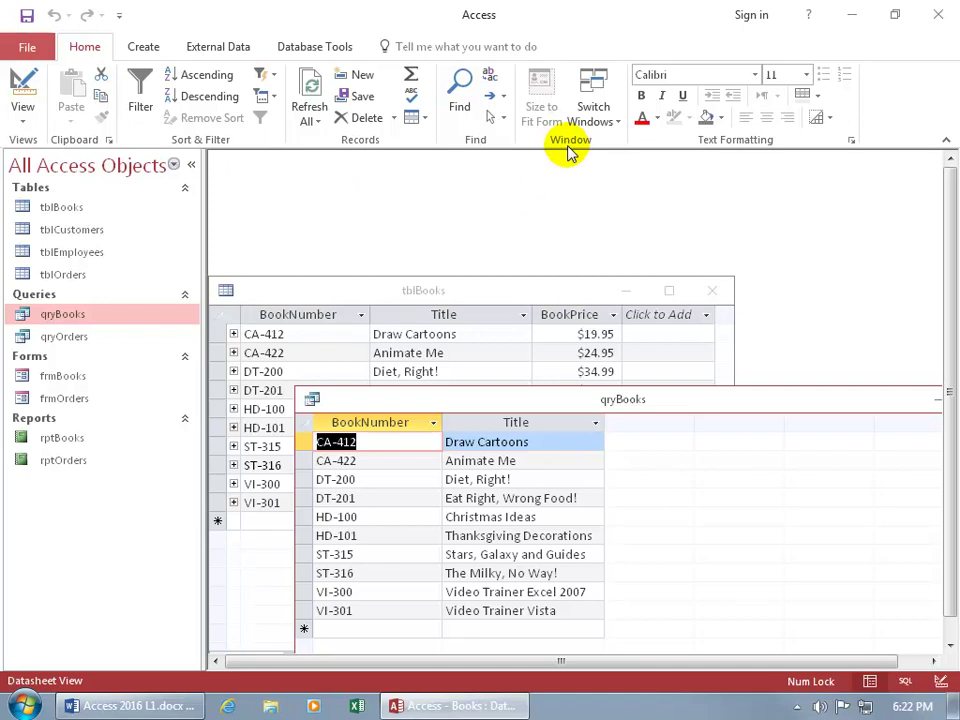
click(603, 120)
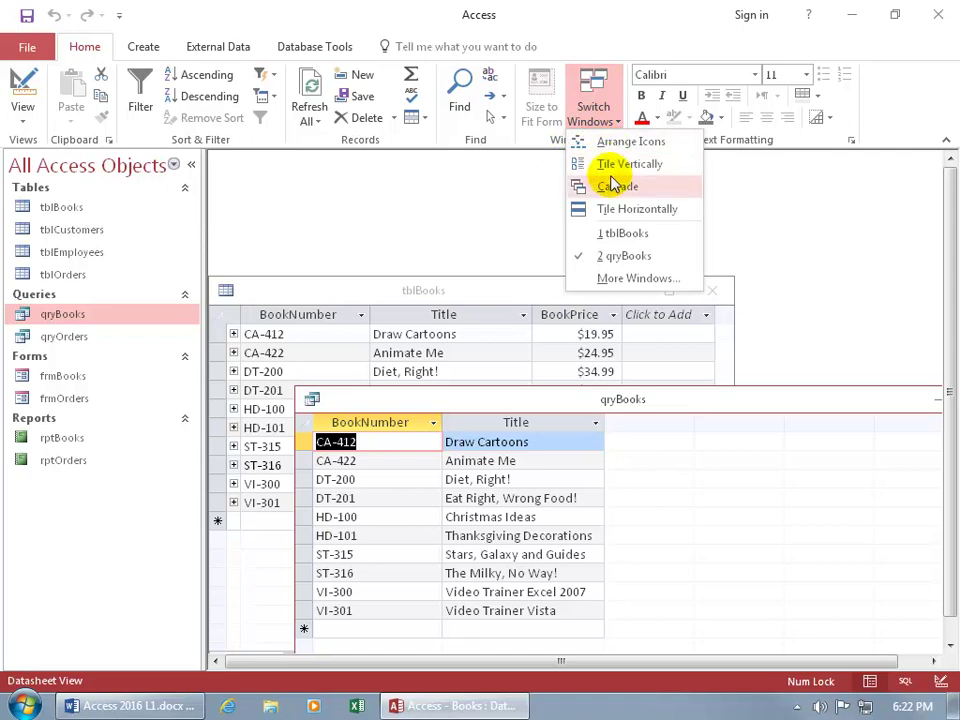
click(612, 209)
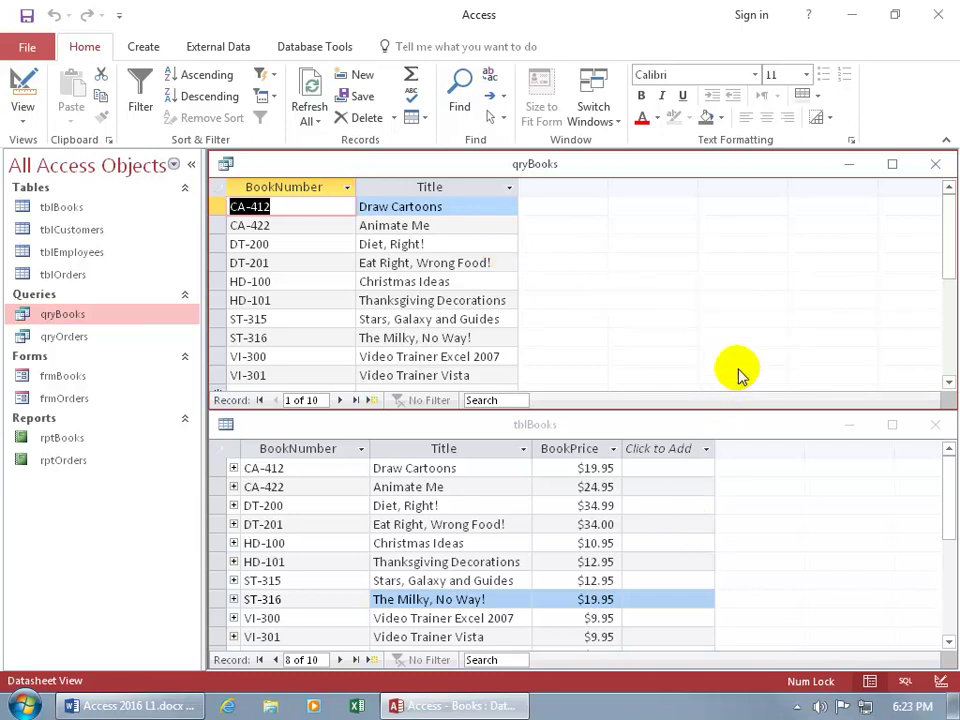
Maximize tblBooks, then switch to qryBooks and back using the Navigation Pane.
click(891, 426)
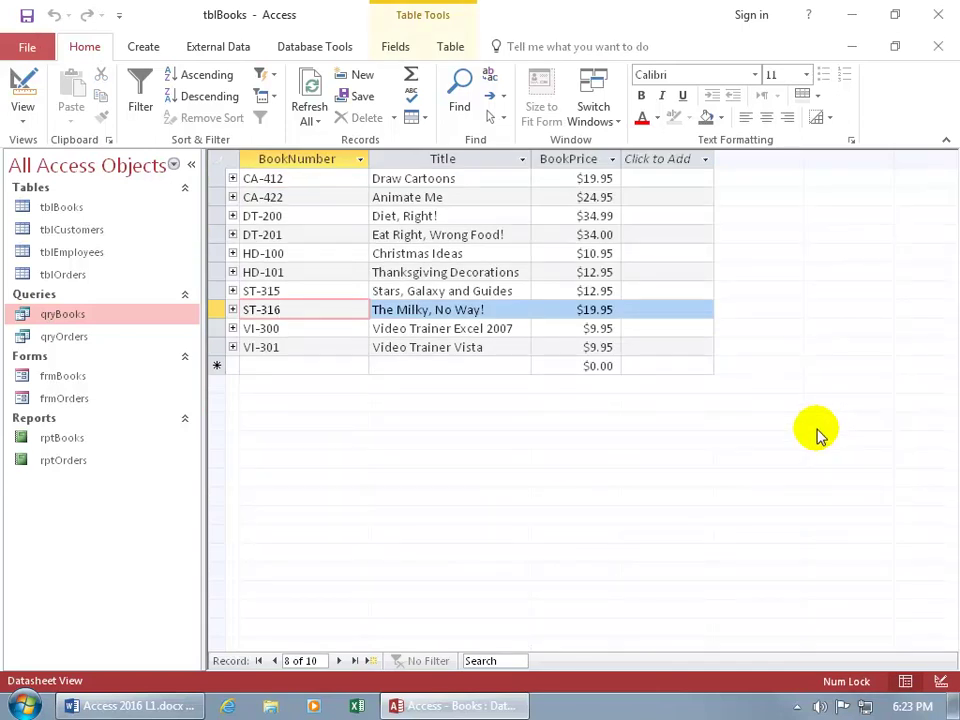
click(78, 212)
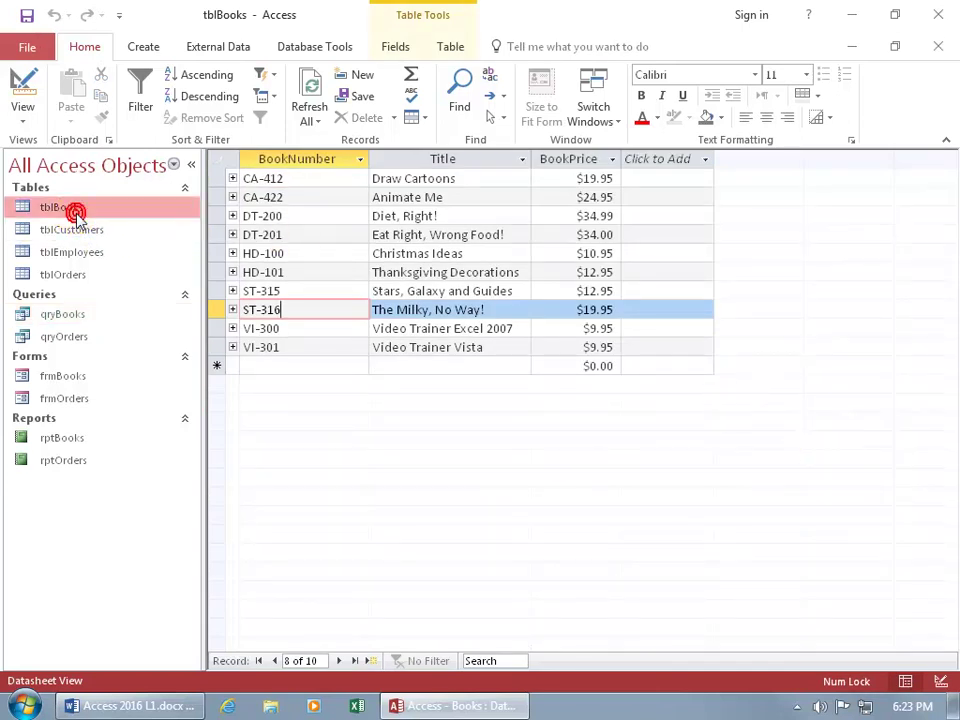
double_click(63, 315)
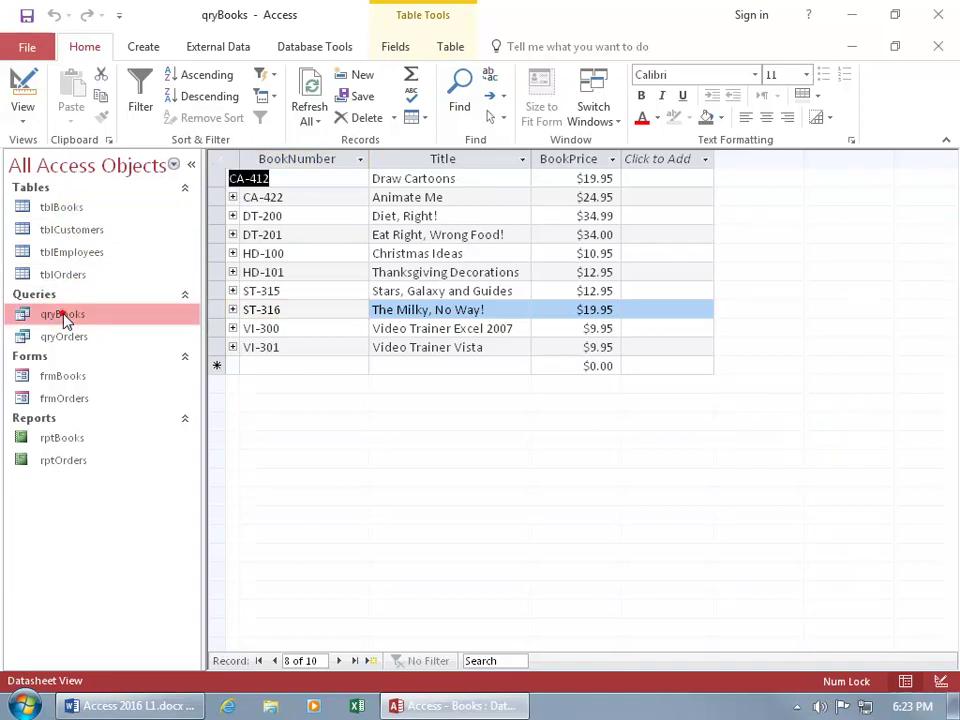
double_click(62, 210)
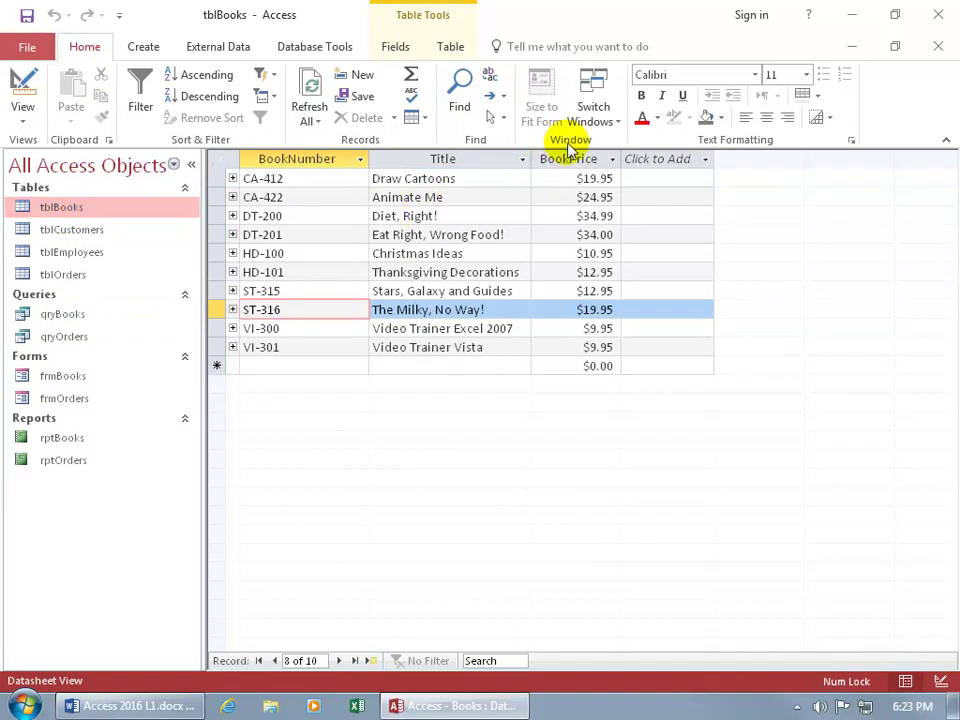
Jump to qryBooks and back to tblBooks using the Switch Windows list.
click(598, 124)
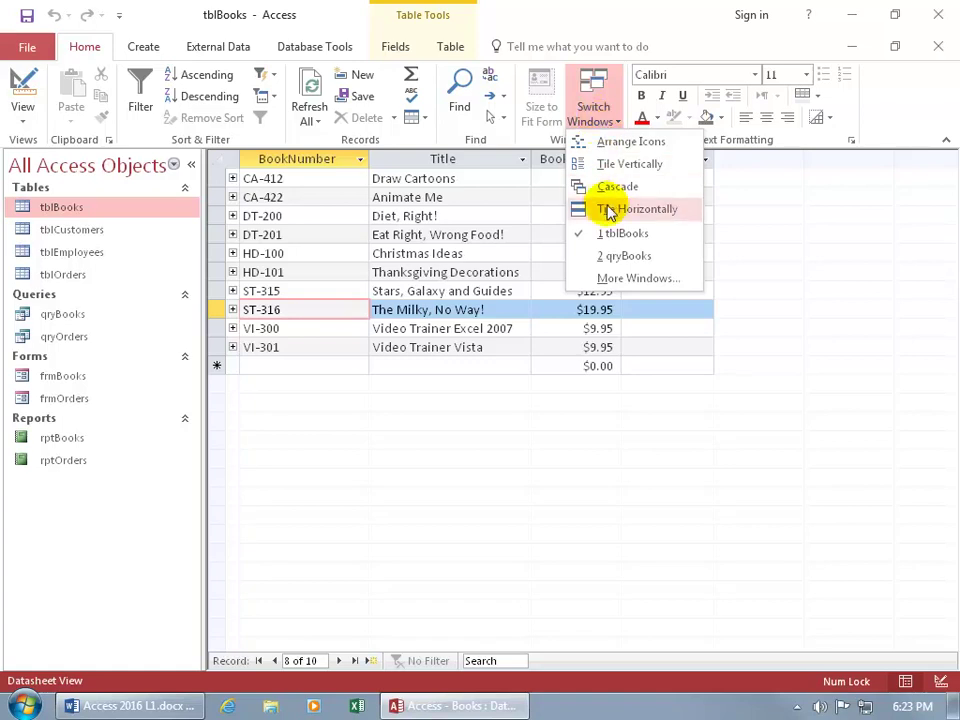
click(616, 258)
click(600, 112)
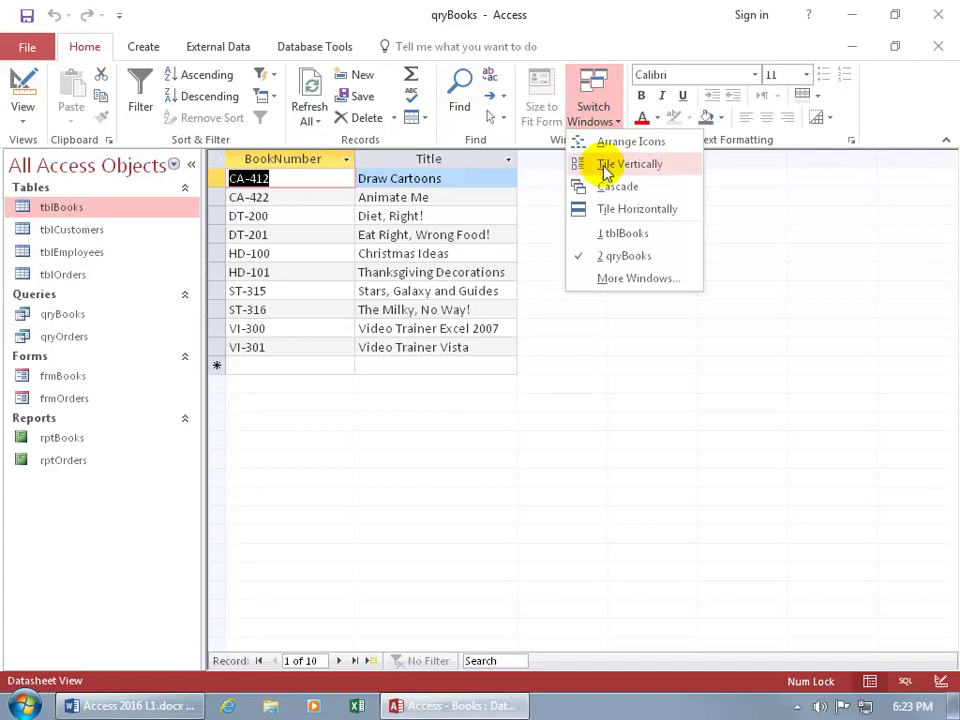
click(606, 233)
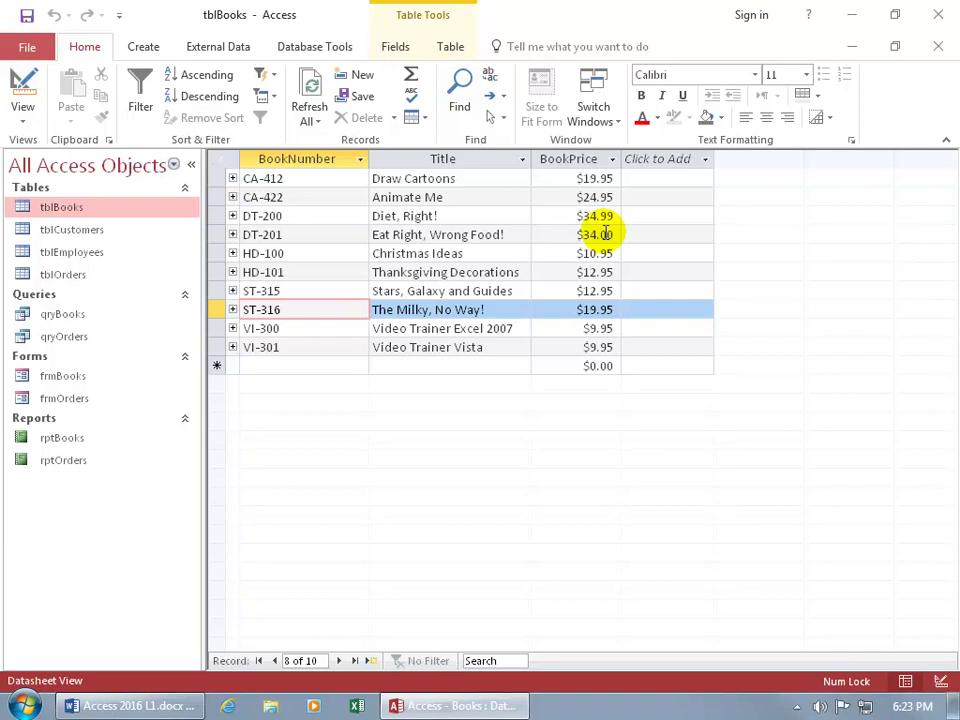
Set the current database to Tabbed Documents with Display Document Tabs cleared, acknowledging the reopen warning.
click(24, 45)
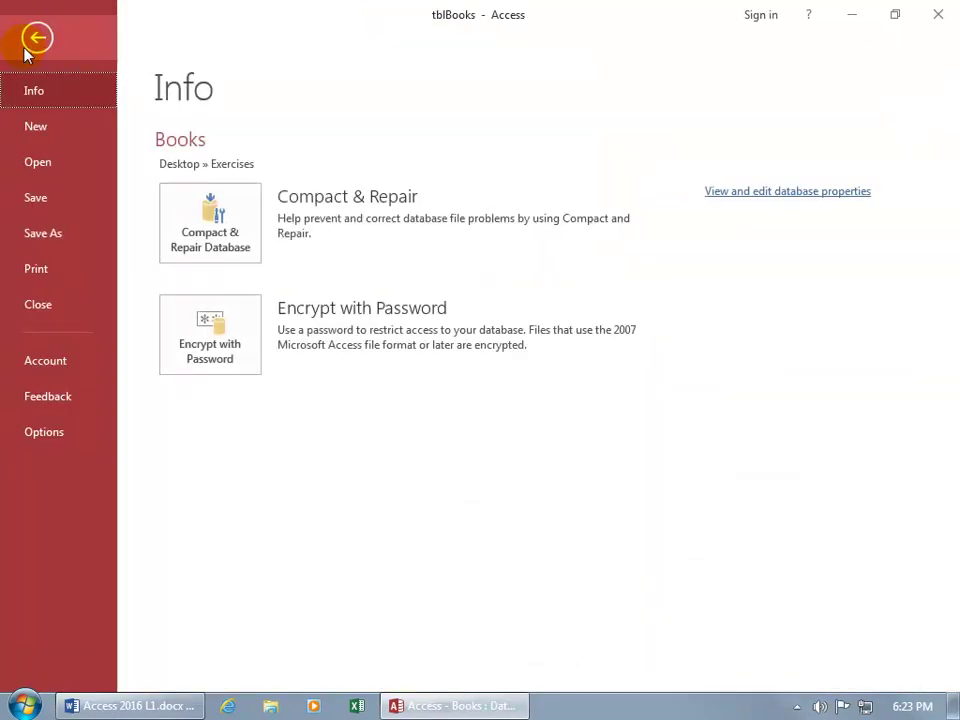
click(40, 435)
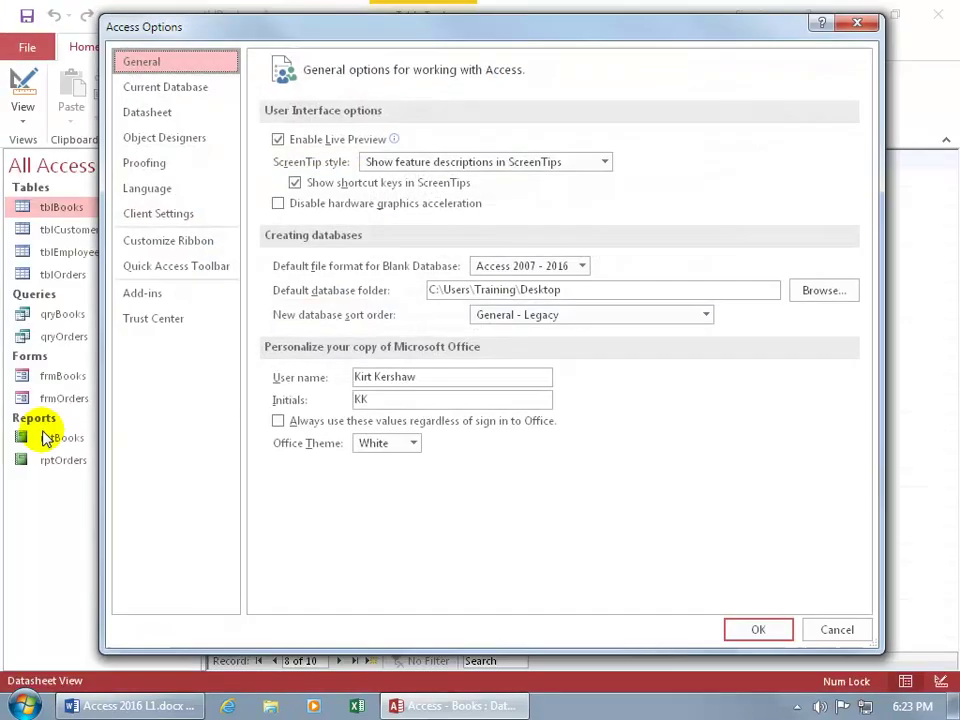
click(184, 92)
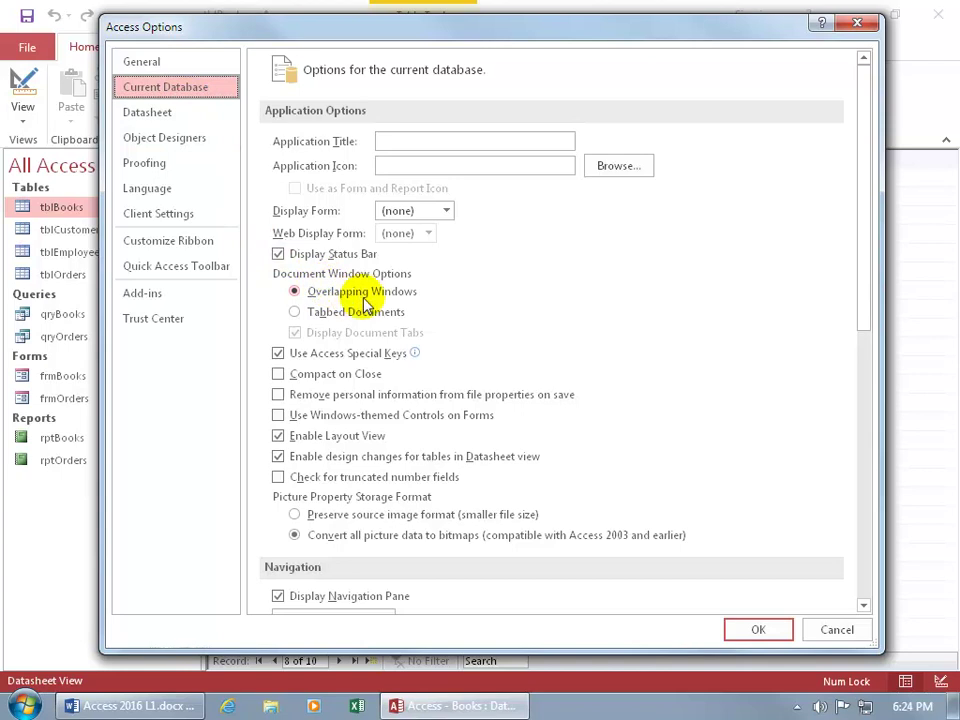
click(296, 313)
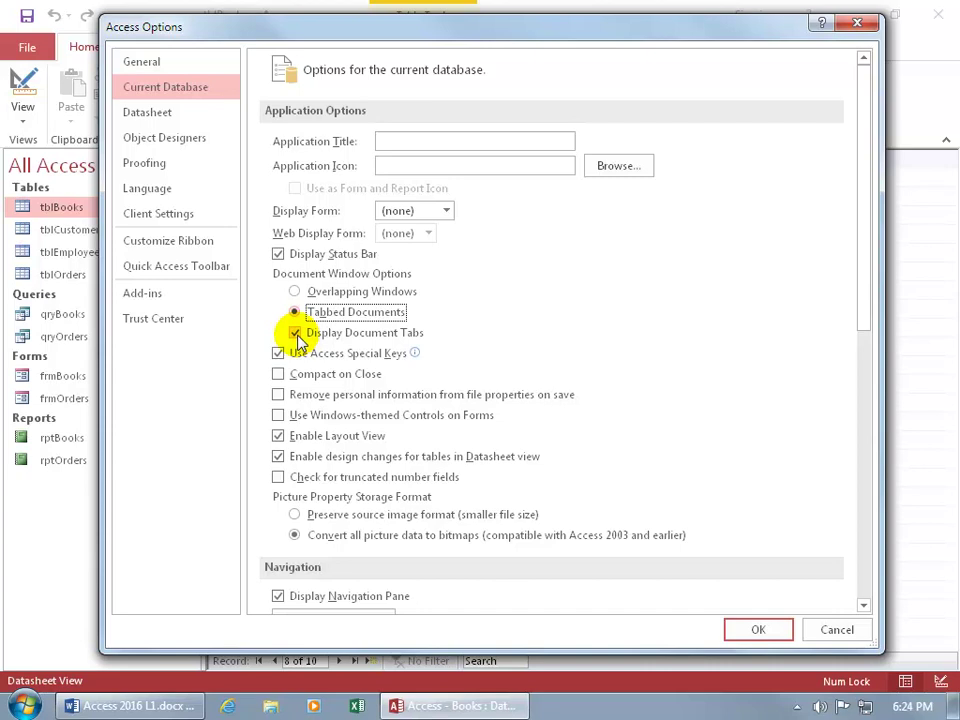
click(295, 333)
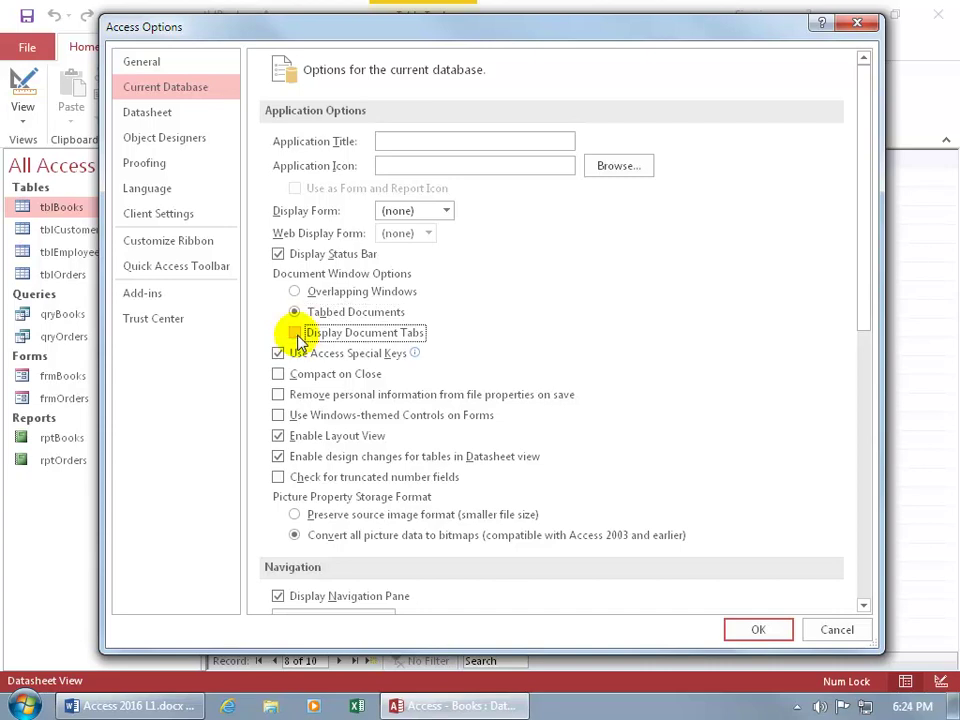
click(758, 629)
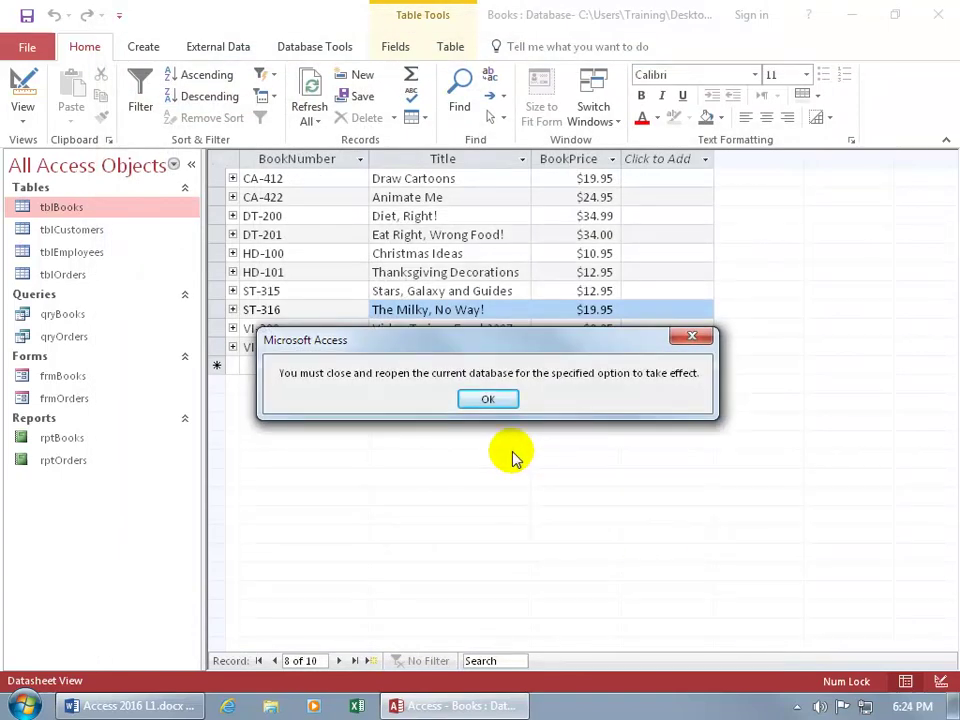
click(490, 400)
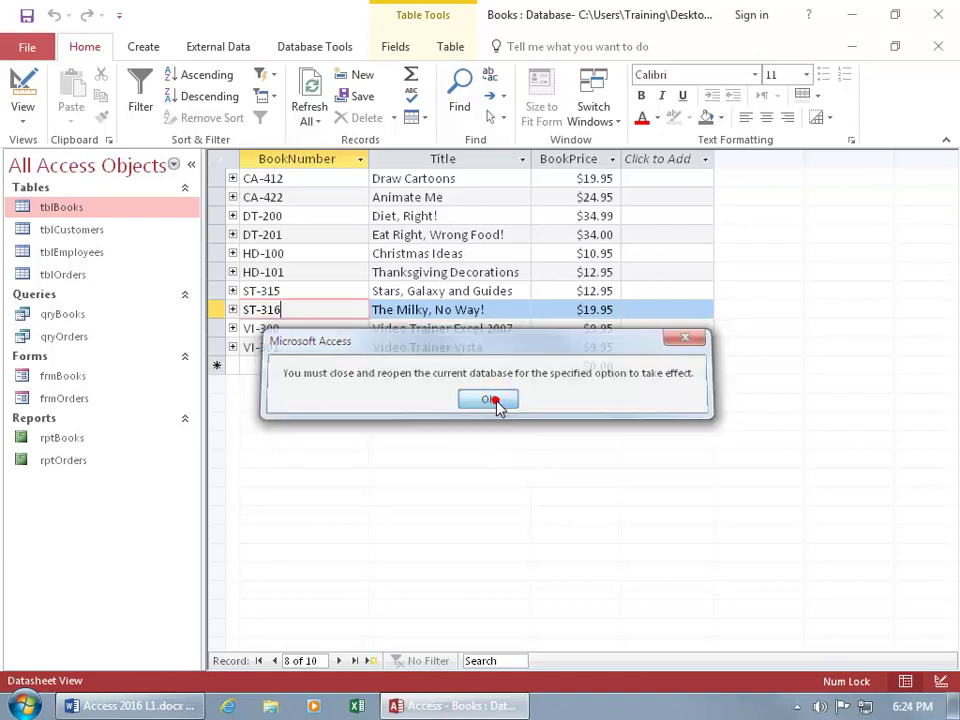
Close Access and reopen Books.accdb from the taskbar's Recent jump list.
click(949, 22)
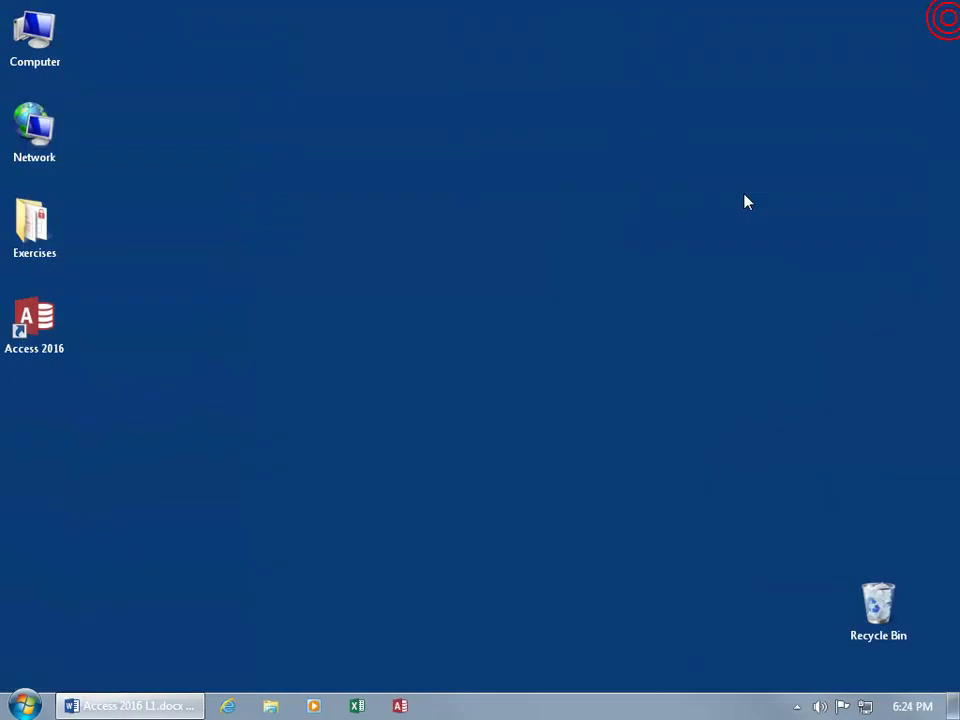
click(401, 706)
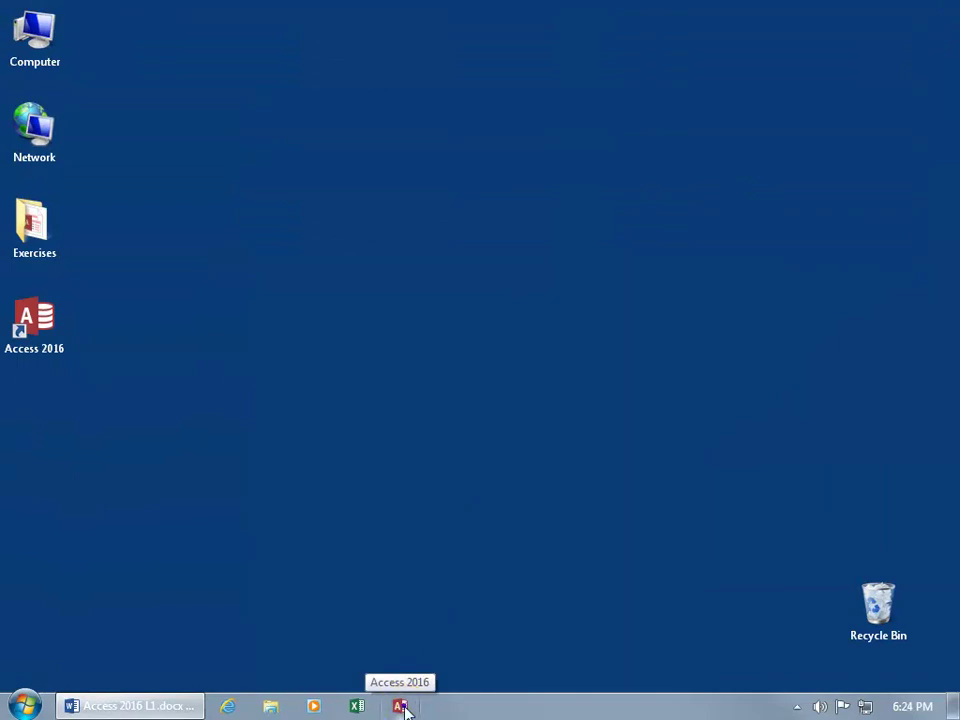
right_click(402, 707)
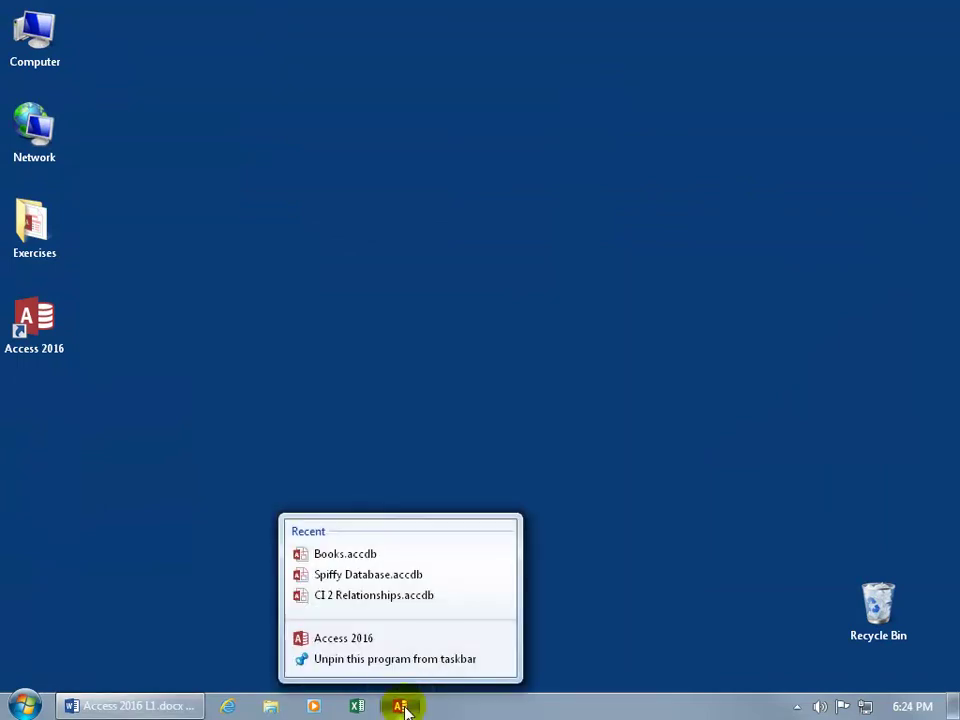
click(378, 556)
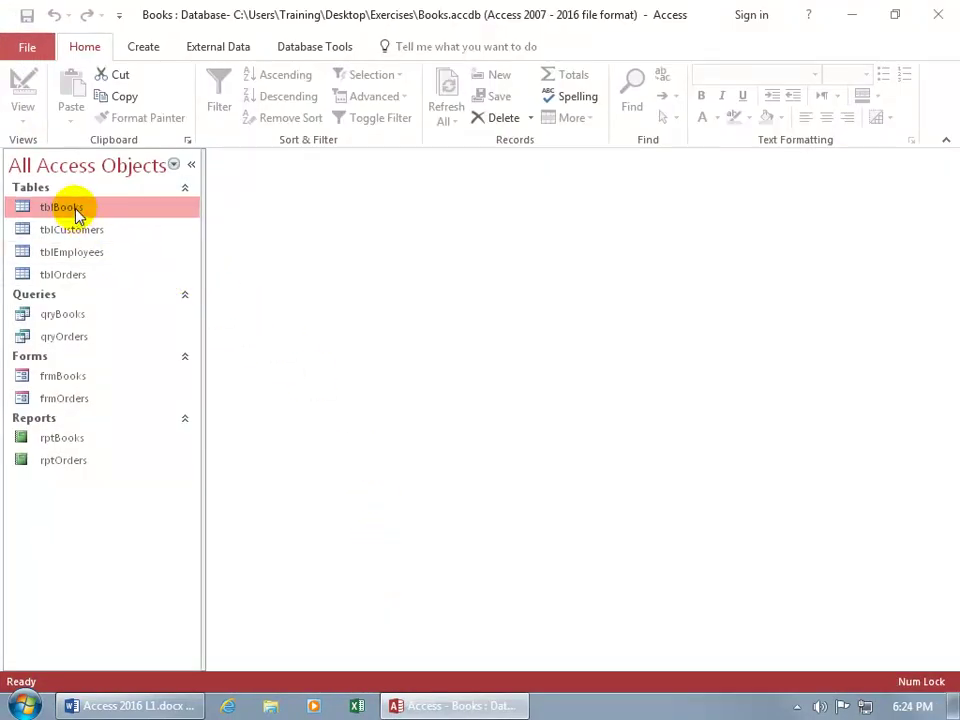
Open tblBooks, restore and re-maximize the Access window, then open qryBooks and return to tblBooks.
double_click(75, 210)
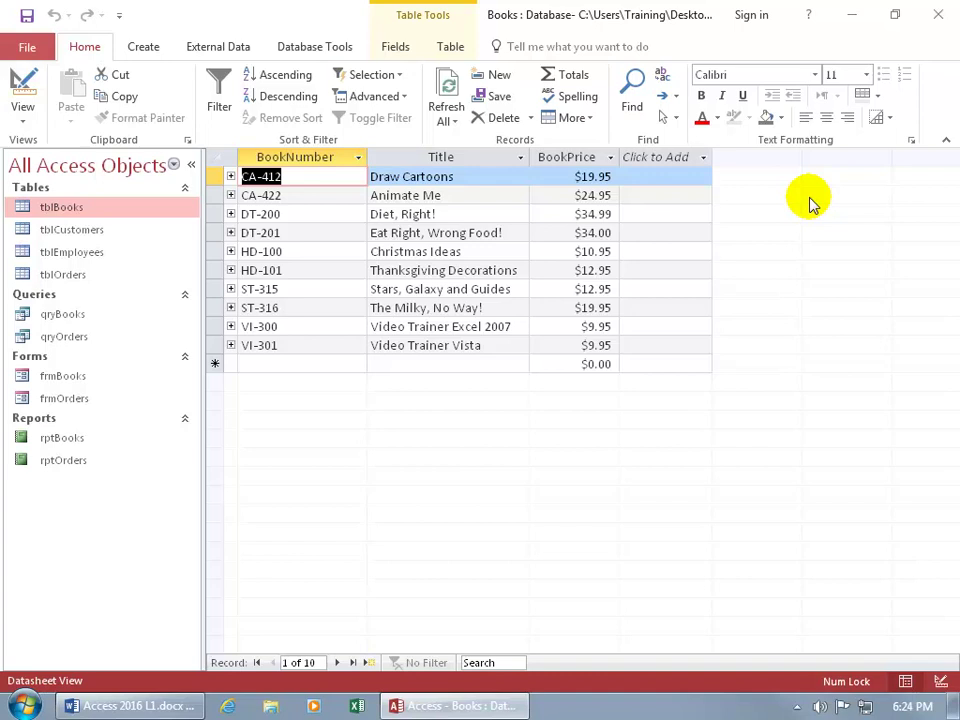
click(896, 17)
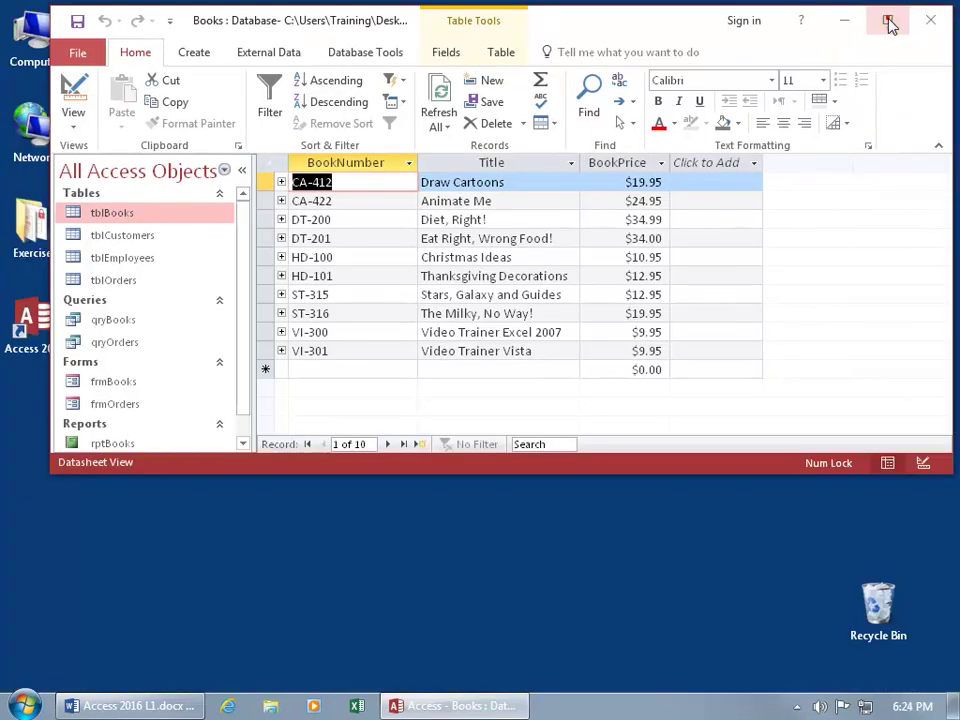
click(888, 20)
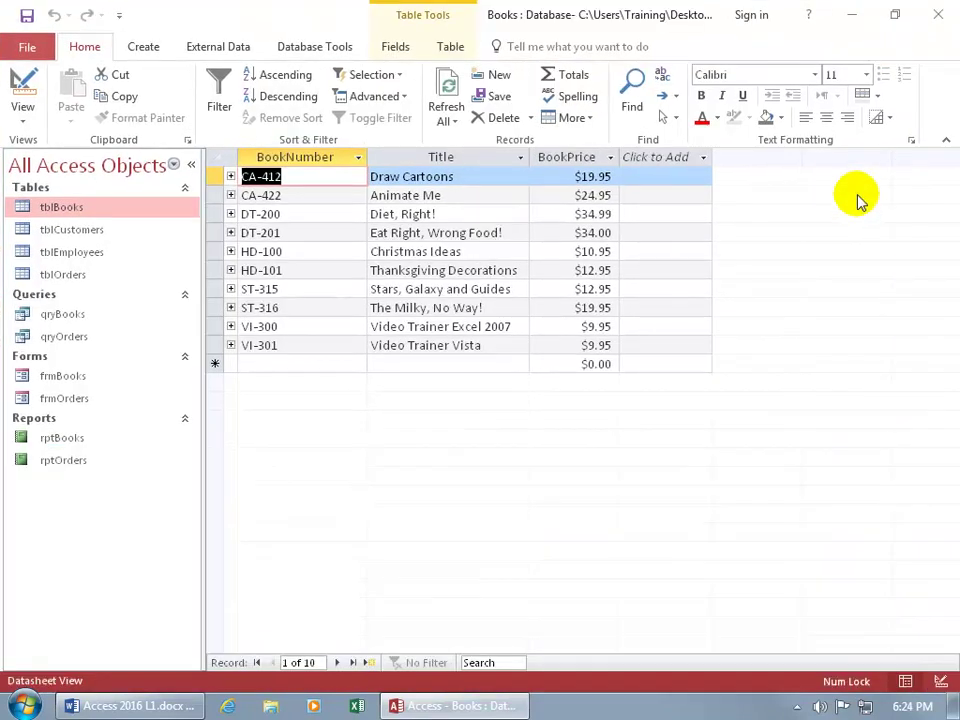
click(68, 316)
double_click(64, 316)
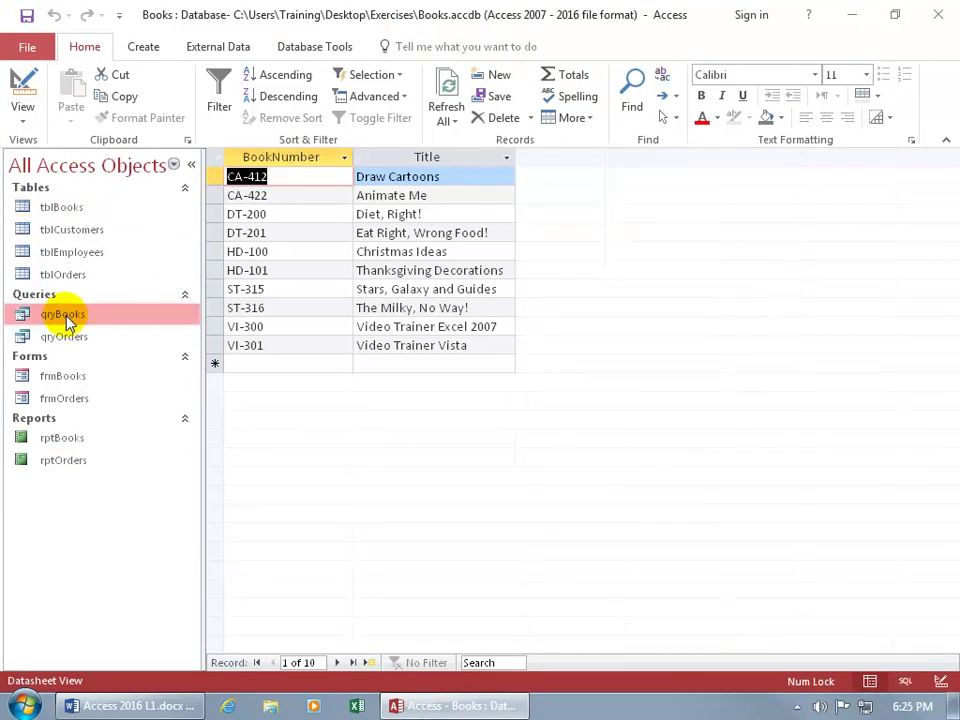
double_click(60, 208)
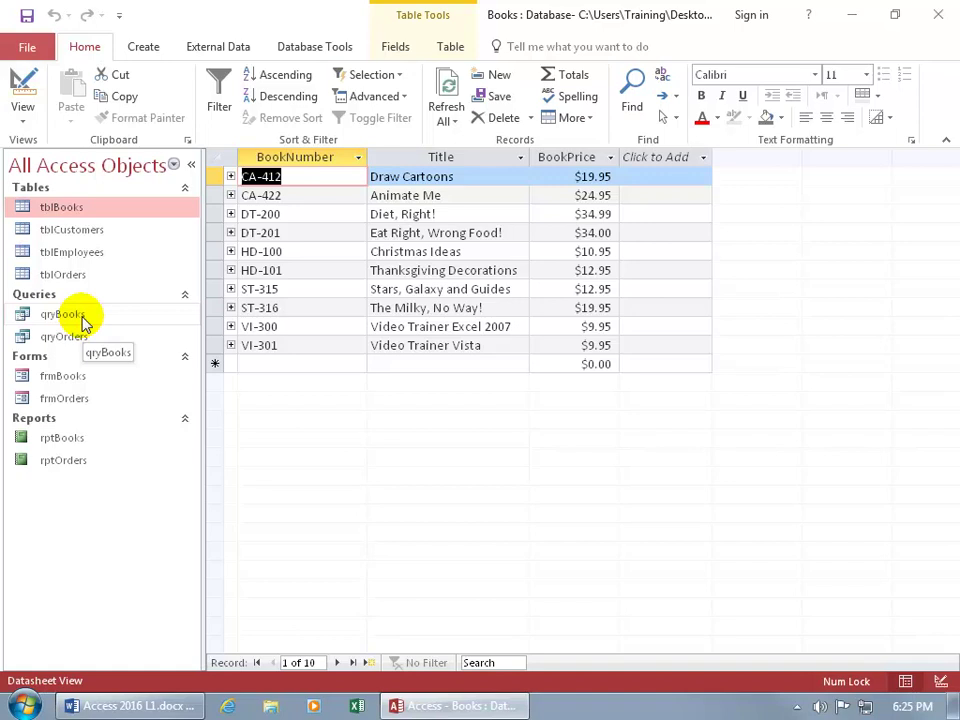
Add Switch Windows from All Commands to the Quick Access Toolbar, positioned after Redo.
right_click(88, 16)
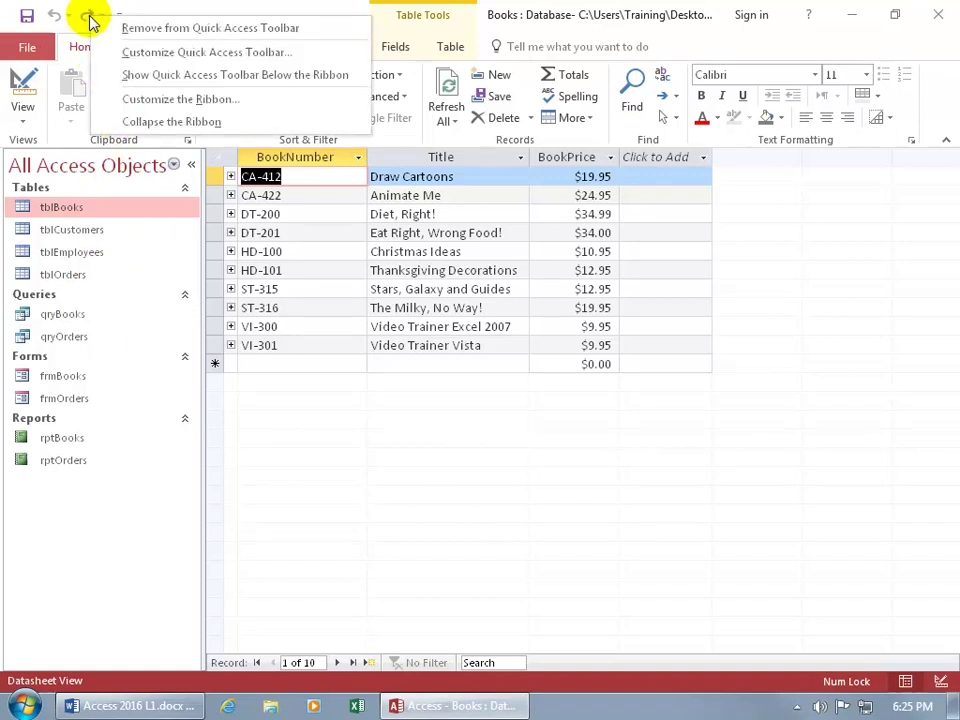
click(128, 55)
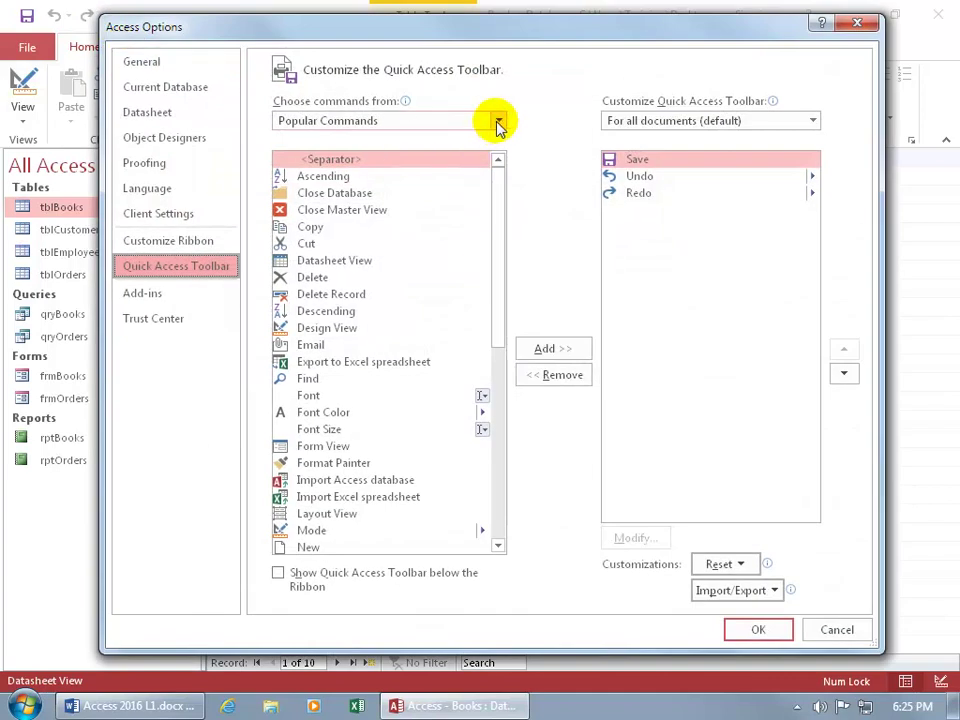
click(498, 121)
click(450, 179)
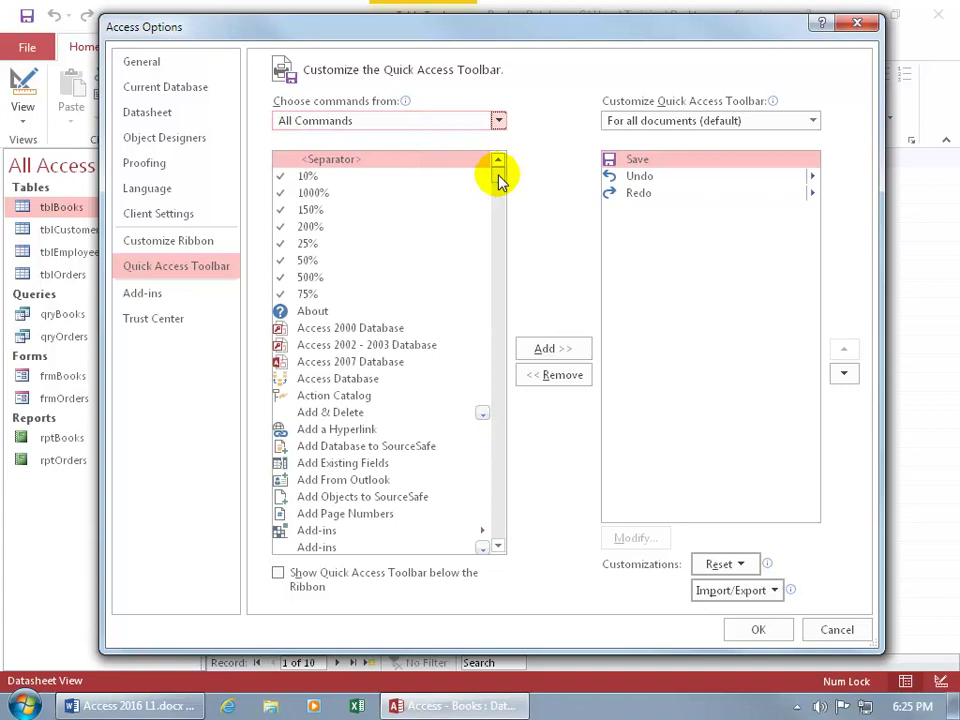
drag(498, 178, 498, 478)
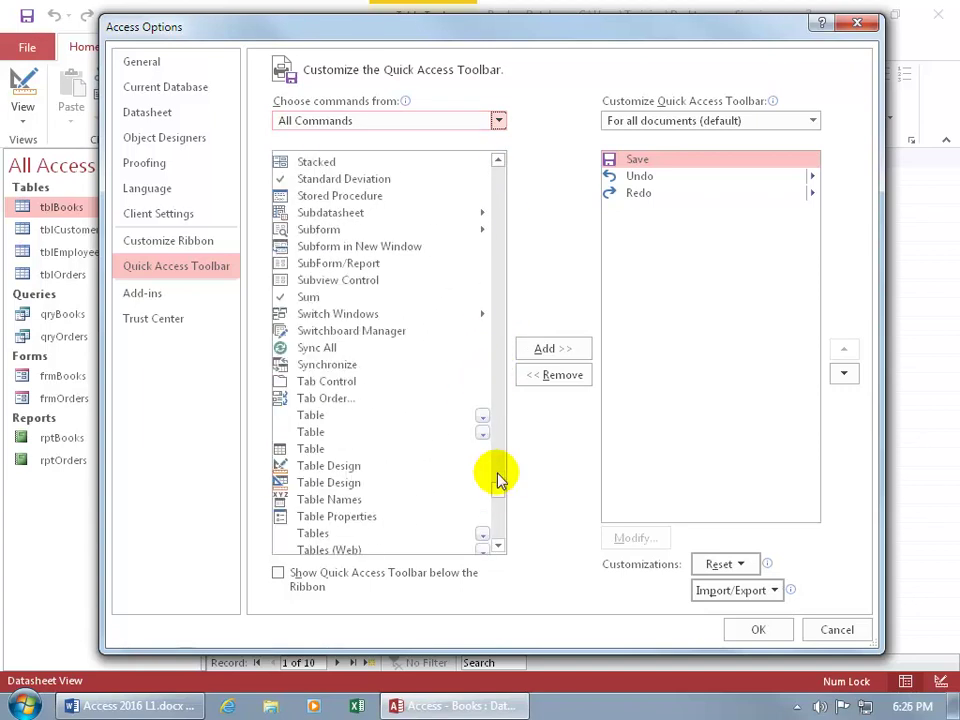
click(342, 314)
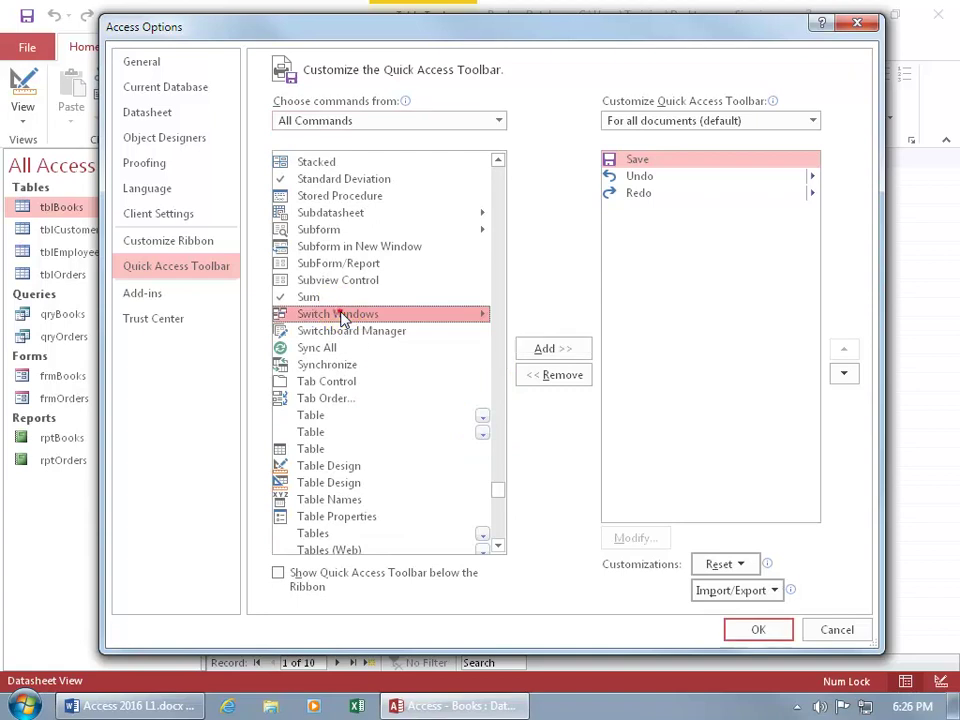
click(550, 348)
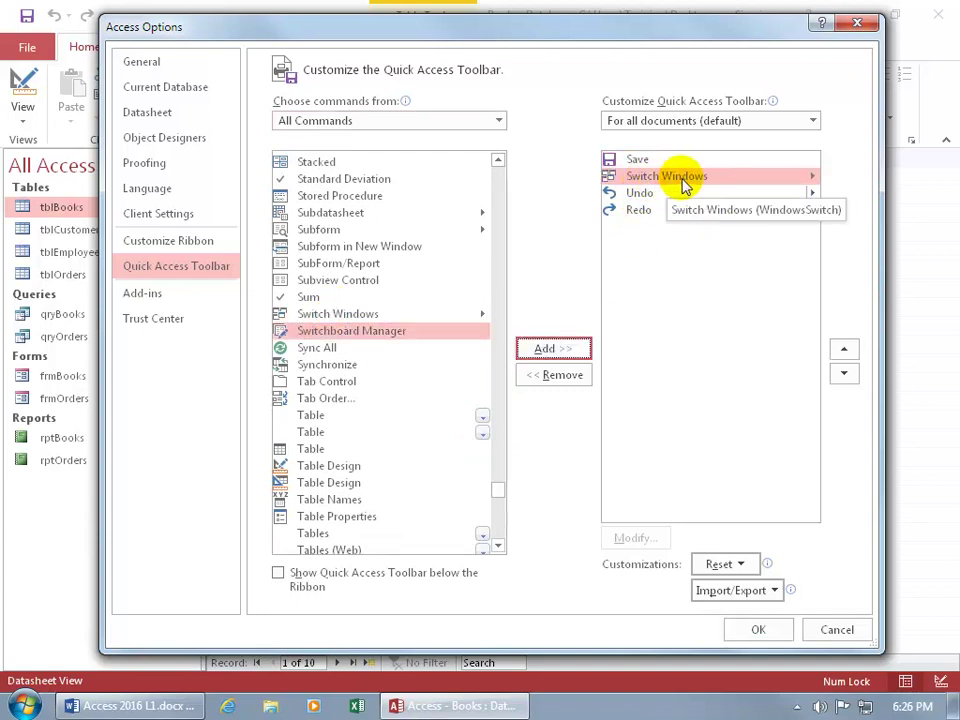
click(843, 373)
click(843, 373)
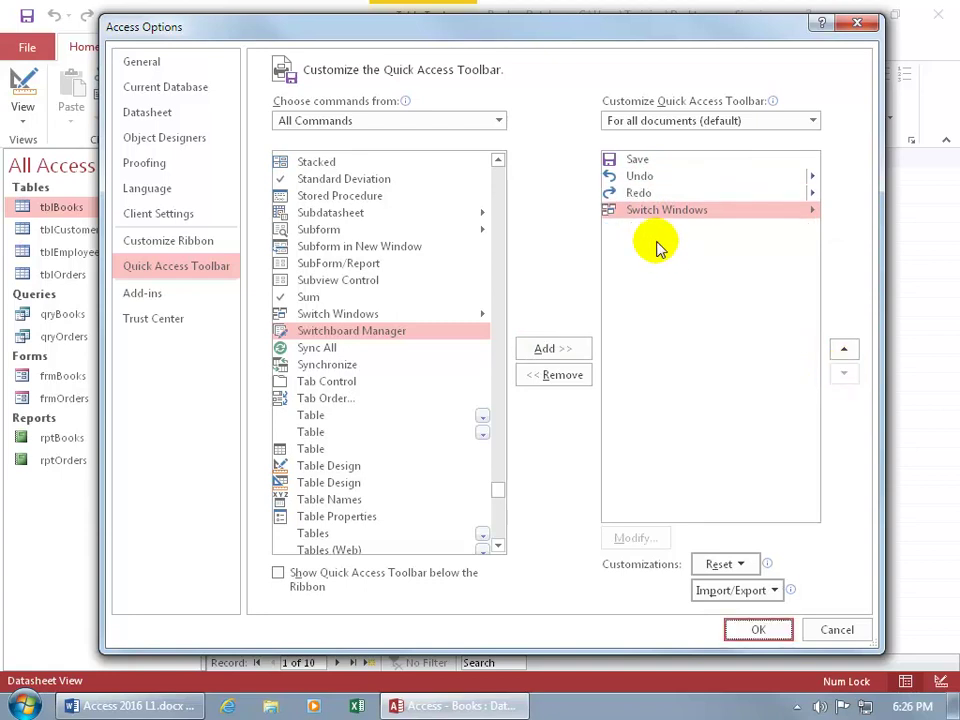
click(758, 629)
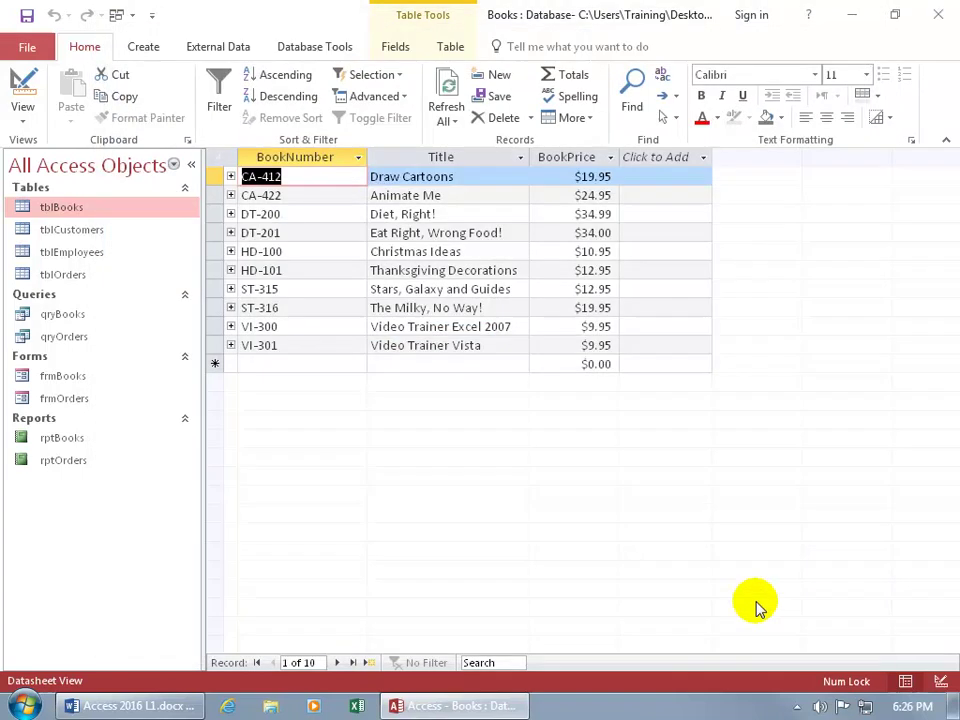
Switch to qryBooks, then tblBooks, via Switch Windows, then reopen qryBooks from the Navigation Pane.
click(130, 22)
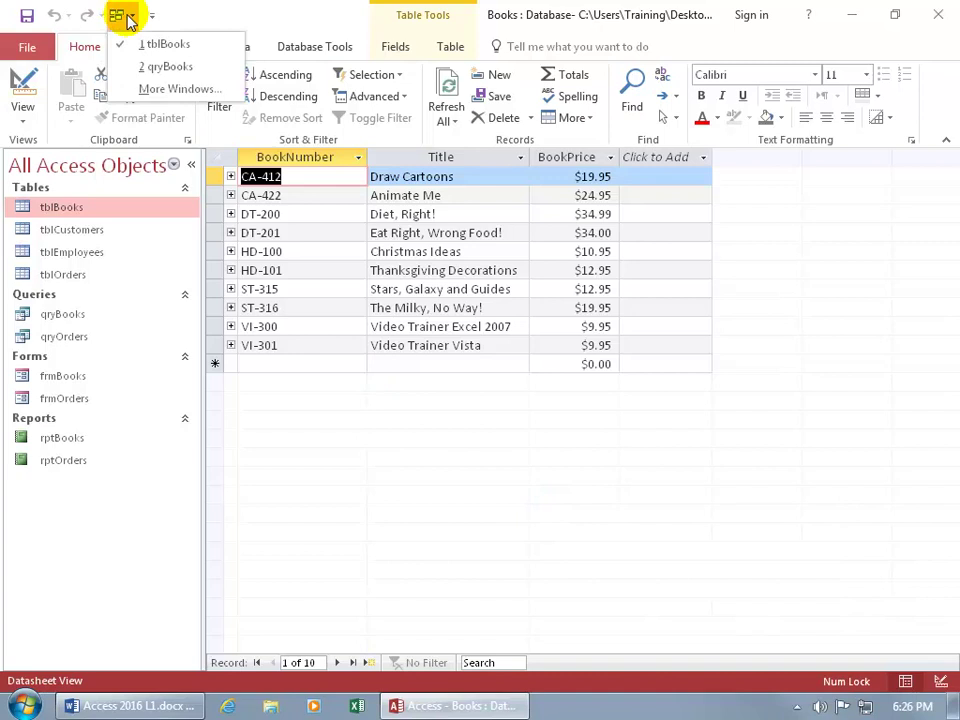
click(138, 68)
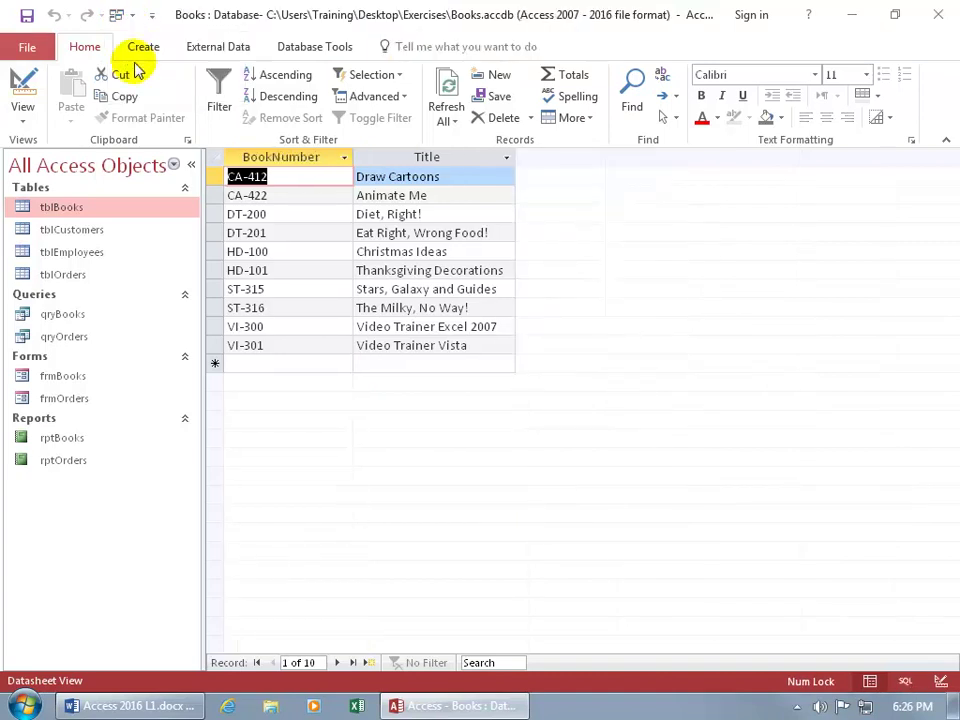
click(130, 22)
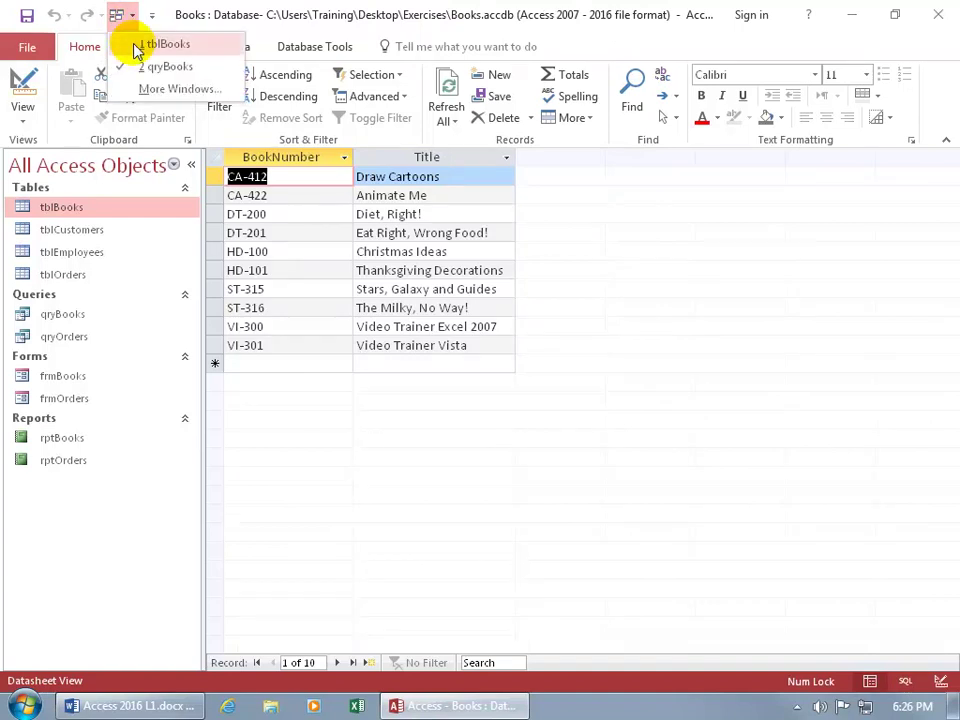
click(136, 45)
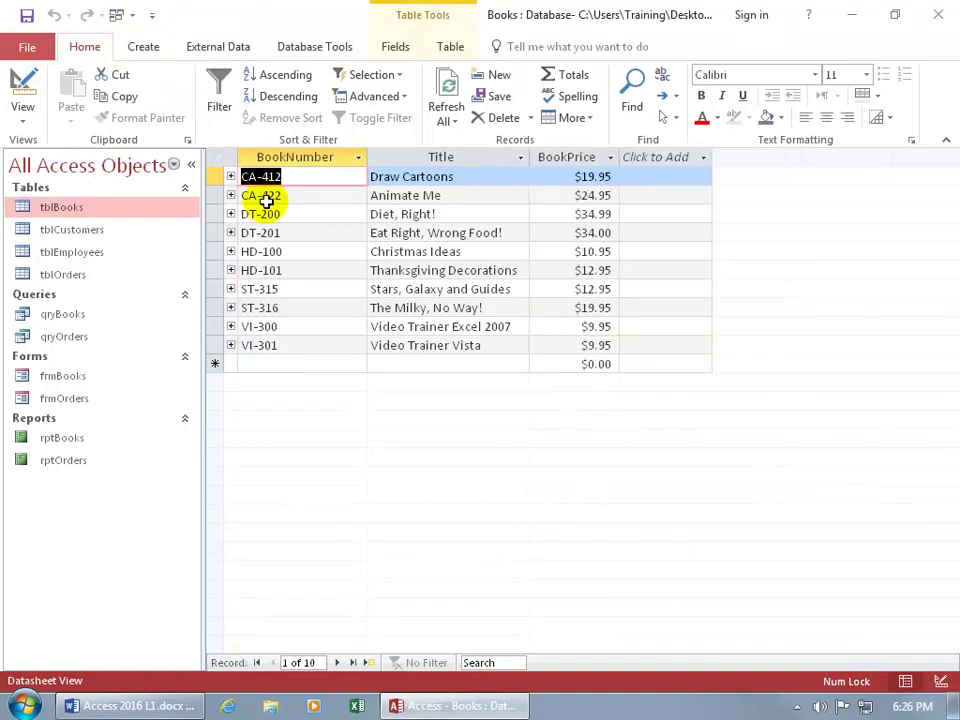
double_click(86, 315)
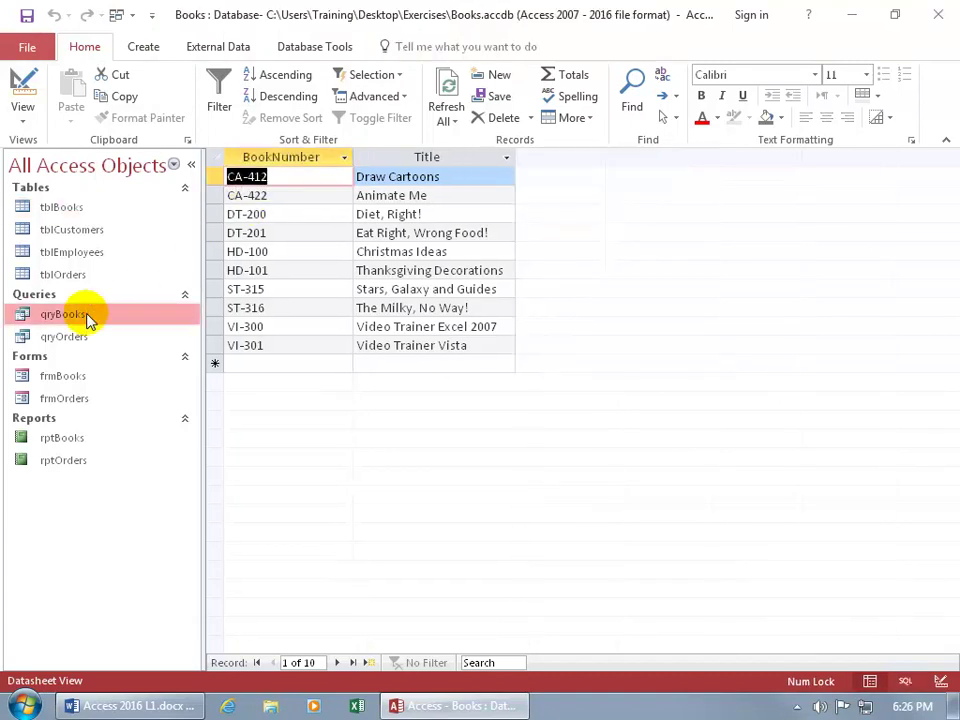